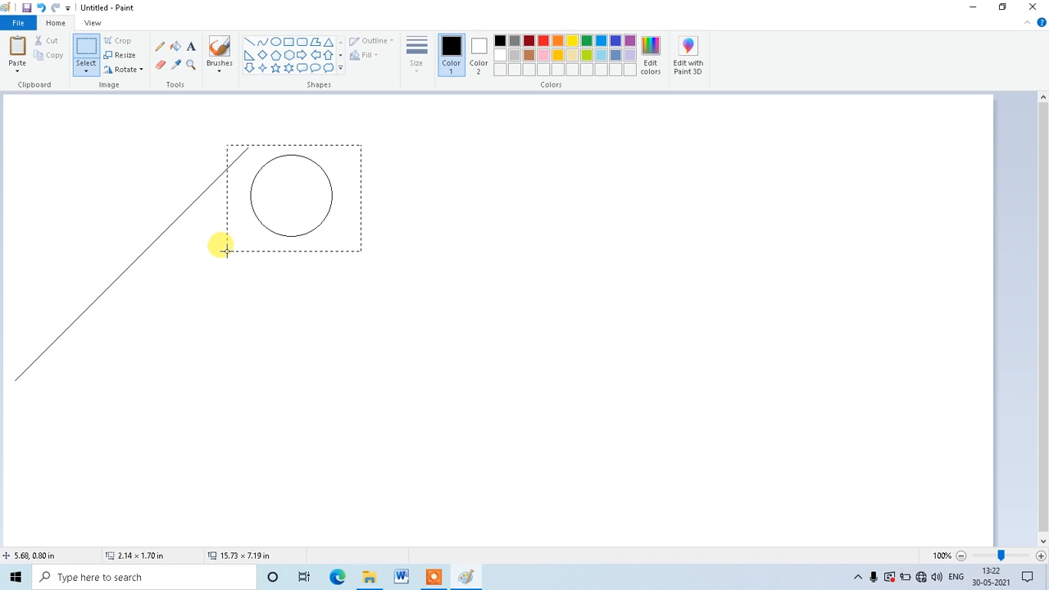
# Step: Enable transparent selection and place four overlapping copies of the circle diagonally downward, parallel to the guide line
pyautogui.click(86, 71)
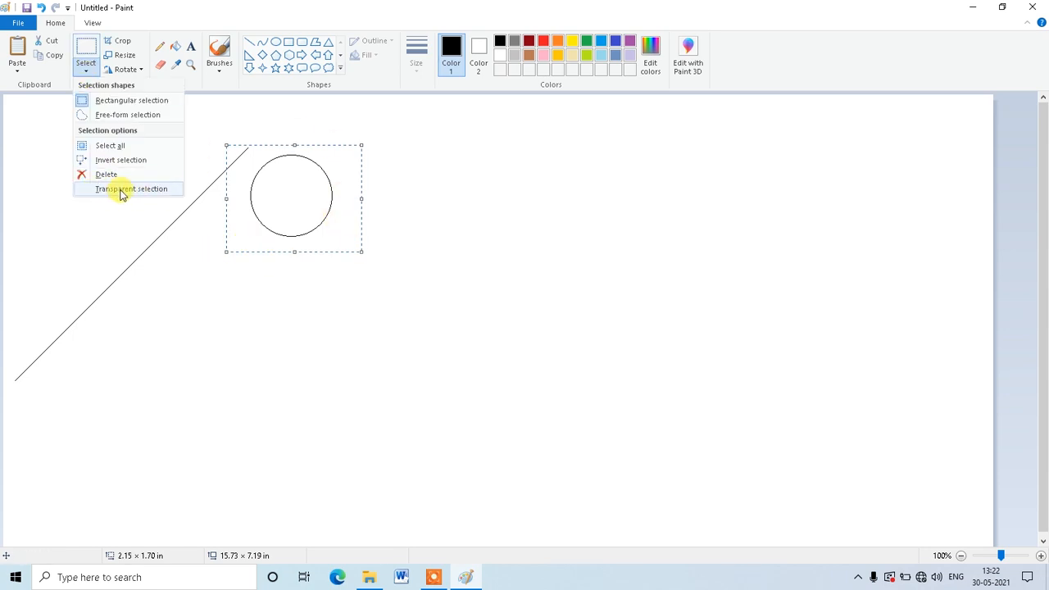
pyautogui.click(121, 190)
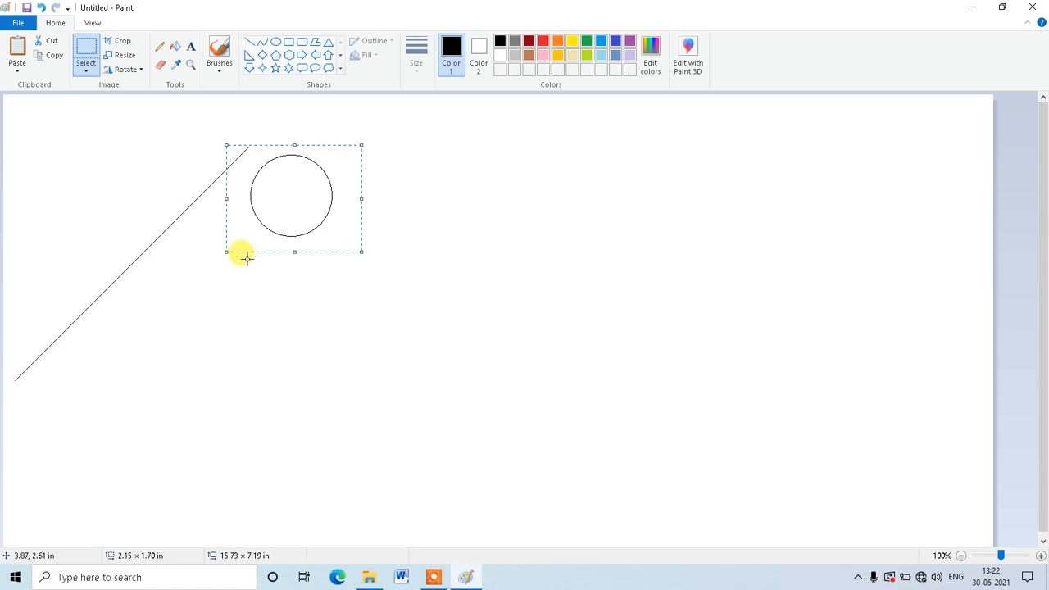
pyautogui.moveTo(292, 210)
pyautogui.mouseDown()
pyautogui.moveTo(281, 246)
pyautogui.moveTo(285, 215)
pyautogui.moveTo(106, 172)
pyautogui.moveTo(277, 196)
pyautogui.mouseUp()
pyautogui.hotkey('ctrl', 'v')
pyautogui.moveTo(55, 145); pyautogui.dragTo(257, 216)
pyautogui.hotkey('ctrl', 'v')
pyautogui.moveTo(73, 165); pyautogui.dragTo(254, 228)
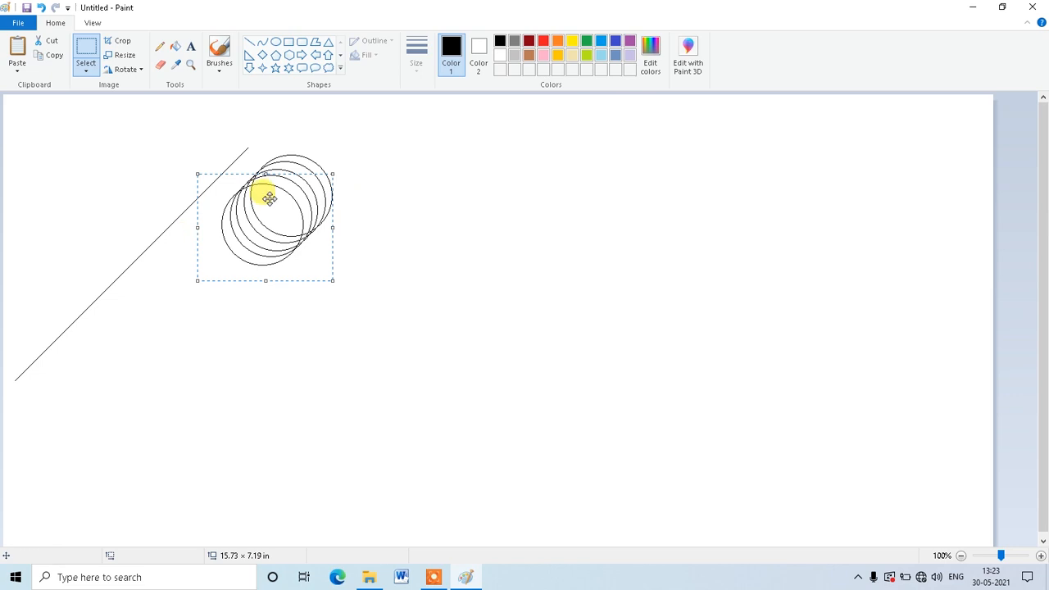
# Step: Copy the group of overlapping circles and place the copies diagonally downward to extend the chain along the guide line
pyautogui.moveTo(192, 132); pyautogui.dragTo(332, 283)
pyautogui.hotkey('ctrl', 'c')
pyautogui.hotkey('ctrl', 'v')
pyautogui.moveTo(93, 159); pyautogui.dragTo(215, 289)
pyautogui.hotkey('ctrl', 'v')
pyautogui.hotkey('ctrl', 'v')
pyautogui.moveTo(72, 164); pyautogui.dragTo(171, 325)
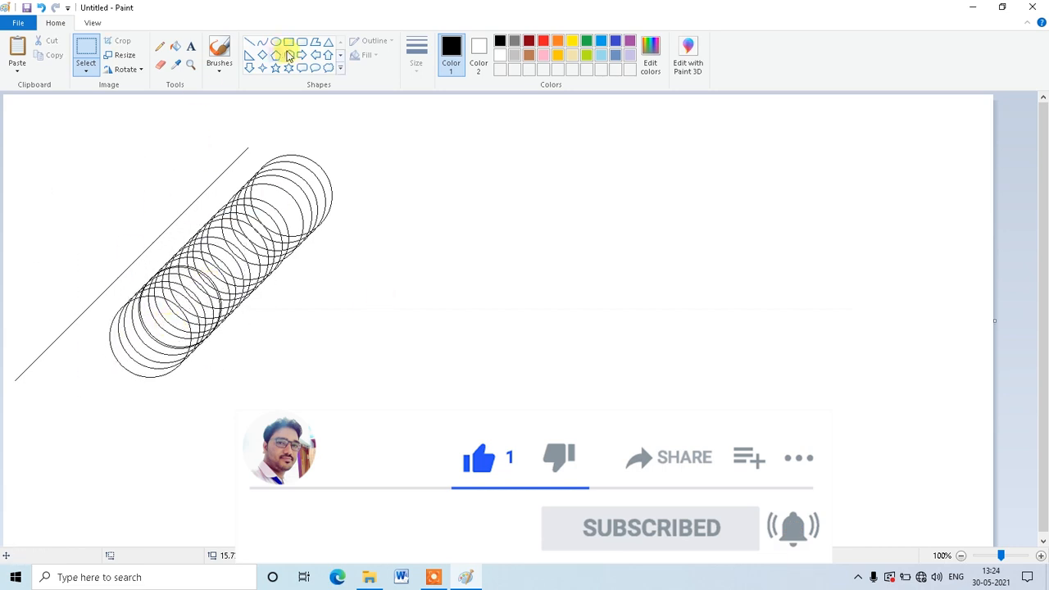
# Step: Erase the diagonal guide line with the largest eraser size
pyautogui.click(159, 64)
pyautogui.click(416, 61)
pyautogui.click(442, 168)
pyautogui.moveTo(245, 149); pyautogui.dragTo(167, 223)
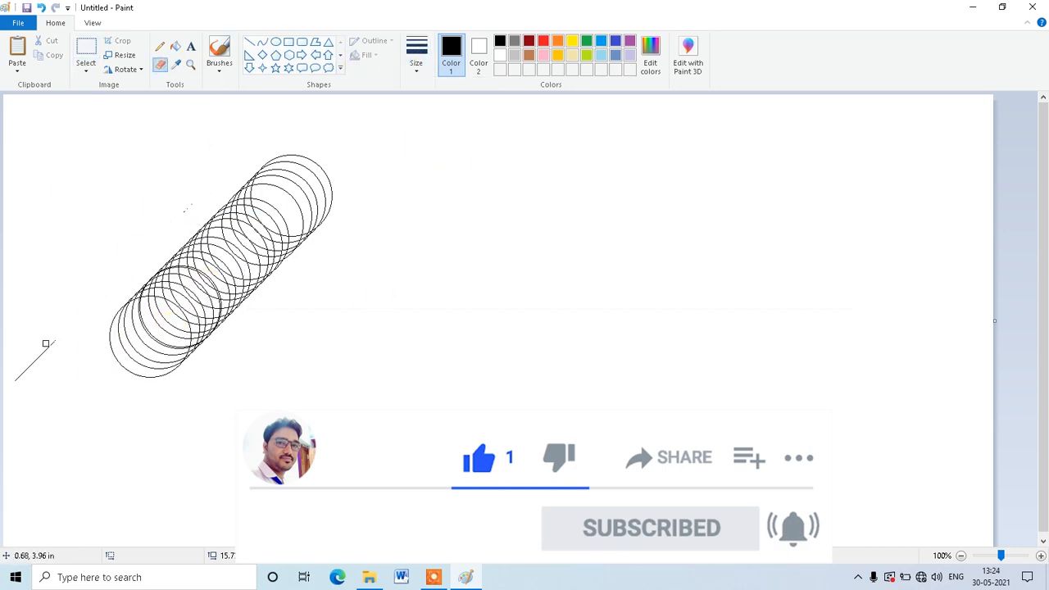
# Step: Duplicate the whole diagonal chain of circles and place the copy to the right of the original
pyautogui.click(86, 55)
pyautogui.moveTo(62, 116); pyautogui.dragTo(364, 397)
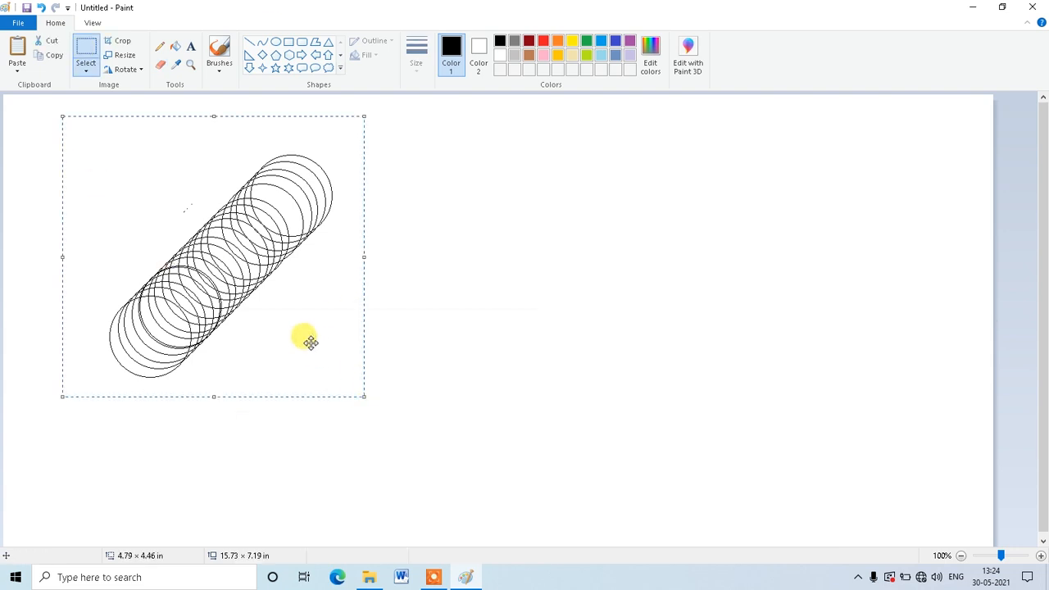
pyautogui.hotkey('ctrl', 'c')
pyautogui.hotkey('ctrl', 'v')
pyautogui.moveTo(177, 231); pyautogui.dragTo(461, 281)
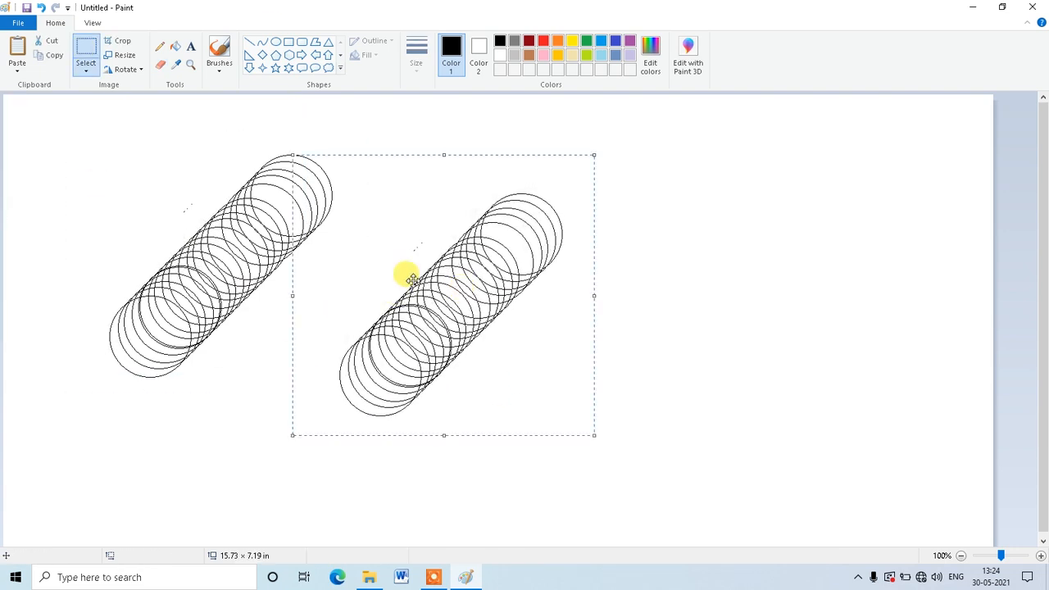
# Step: Flip the duplicated chain horizontally and join it to the original's upper end to form an inverted V
pyautogui.rightClick(451, 275)
pyautogui.moveTo(516, 386)
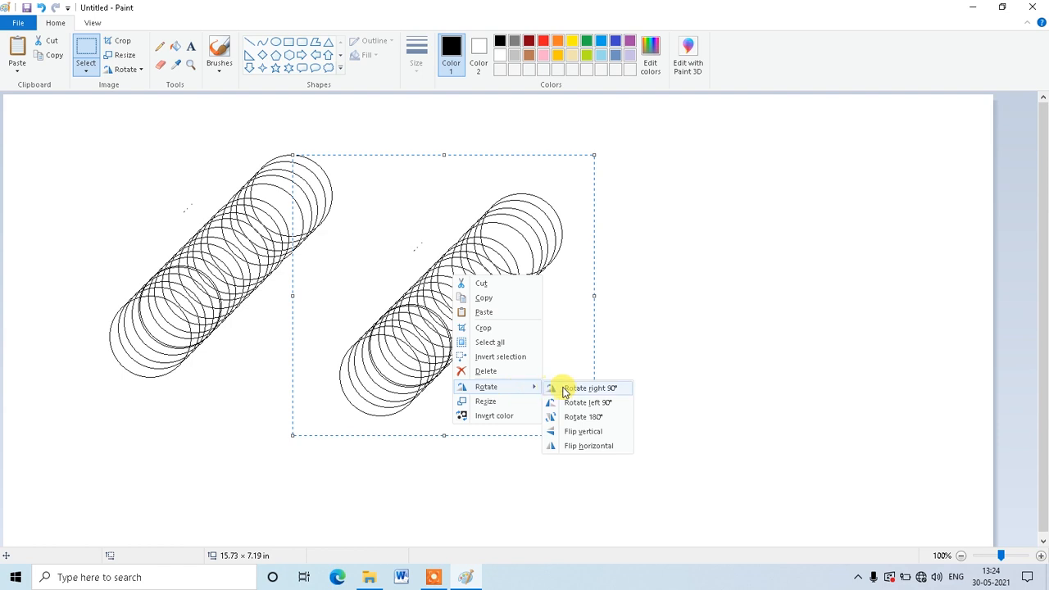
pyautogui.click(566, 442)
pyautogui.moveTo(546, 405); pyautogui.dragTo(410, 304)
pyautogui.moveTo(442, 139); pyautogui.dragTo(446, 291)
# Step: Duplicate the inverted V of circles and place the copy to the right of the original
pyautogui.moveTo(503, 415); pyautogui.dragTo(63, 136)
pyautogui.hotkey('ctrl', 'c')
pyautogui.hotkey('ctrl', 'v')
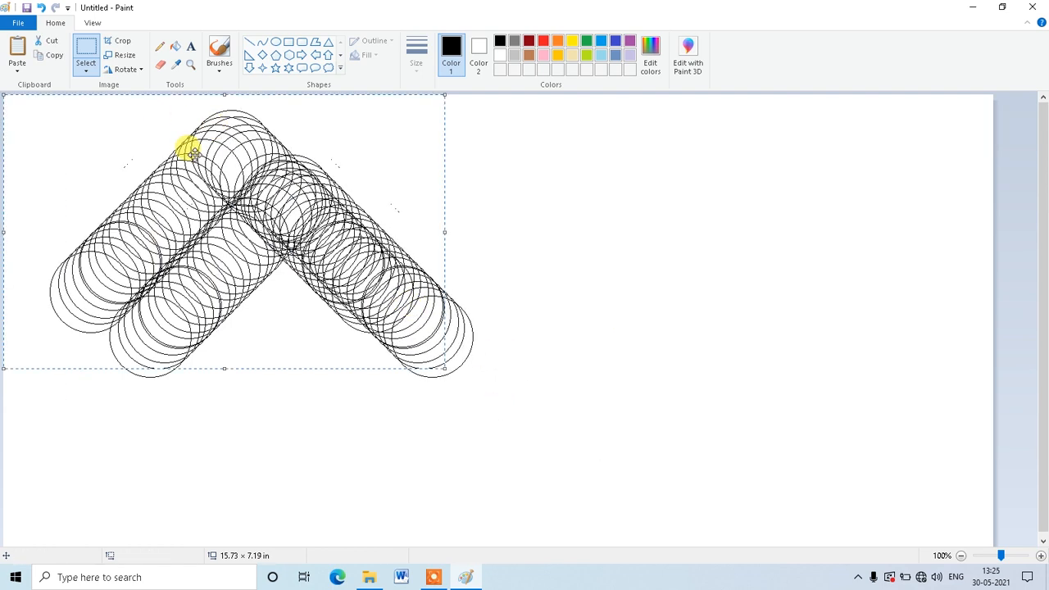
pyautogui.moveTo(181, 164); pyautogui.dragTo(620, 202)
# Step: Flip the duplicated inverted V vertically and join it beneath the original to close a diamond
pyautogui.rightClick(705, 197)
pyautogui.moveTo(735, 305)
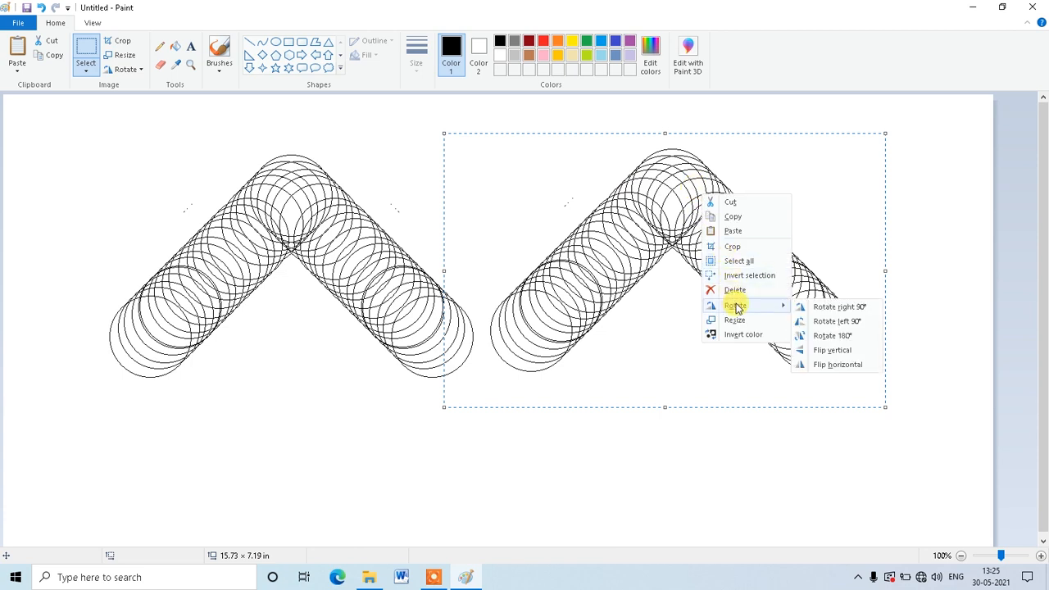
pyautogui.click(835, 350)
pyautogui.moveTo(717, 293); pyautogui.dragTo(335, 421)
pyautogui.click(441, 200)
# Step: Copy the diamond and place three copies in a row, two to its right and one to its left, overlapping at the corners
pyautogui.moveTo(63, 130); pyautogui.dragTo(479, 526)
pyautogui.hotkey('ctrl', 'c')
pyautogui.hotkey('ctrl', 'v')
pyautogui.moveTo(247, 238); pyautogui.dragTo(578, 266)
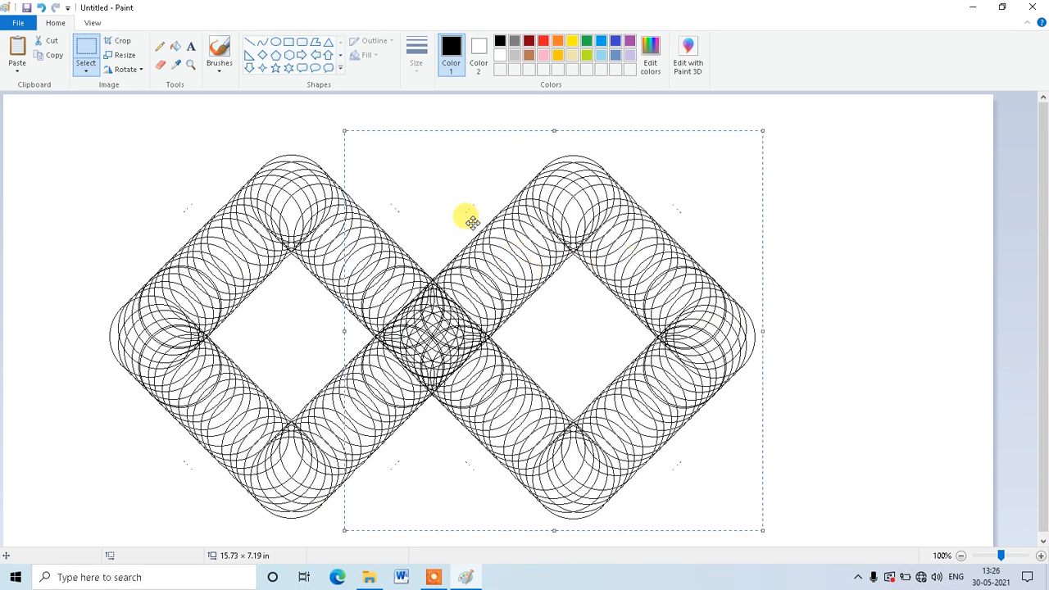
pyautogui.hotkey('ctrl', 'v')
pyautogui.moveTo(302, 245); pyautogui.dragTo(915, 274)
pyautogui.hotkey('ctrl', 'v')
pyautogui.moveTo(276, 214); pyautogui.dragTo(61, 248)
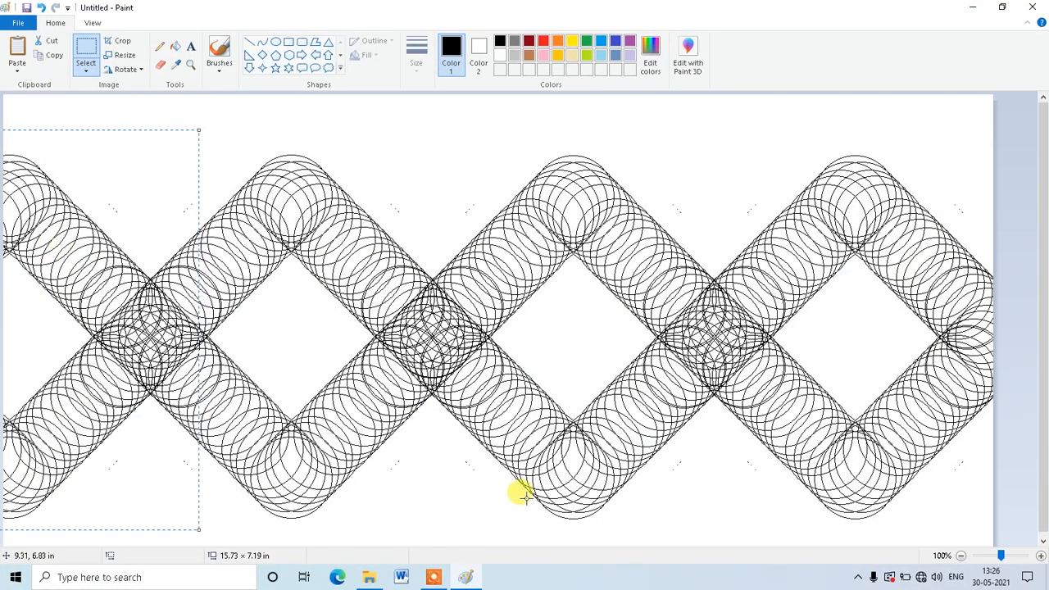
# Step: Copy the full row of diamonds and place overlapping copies above and below it to fill the canvas with a lattice
pyautogui.moveTo(5, 123); pyautogui.dragTo(993, 542)
pyautogui.hotkey('ctrl', 'c')
pyautogui.hotkey('ctrl', 'v')
pyautogui.moveTo(249, 200); pyautogui.dragTo(211, 118)
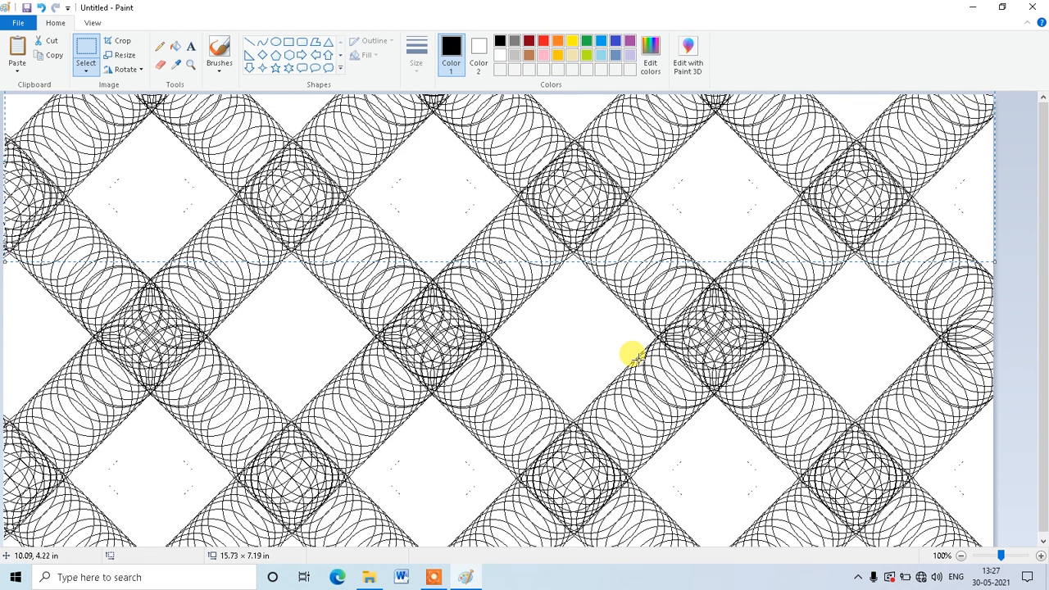
pyautogui.moveTo(1041, 246); pyautogui.dragTo(1041, 234)
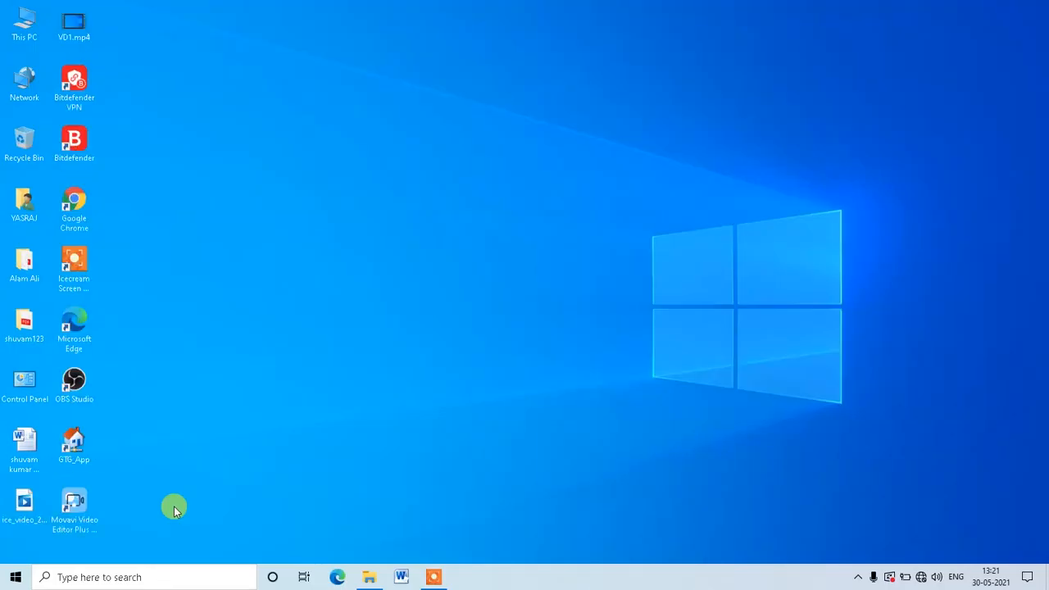
# Step: Launch Paint with a blank canvas
pyautogui.press('super+r')
pyautogui.press('Escape')
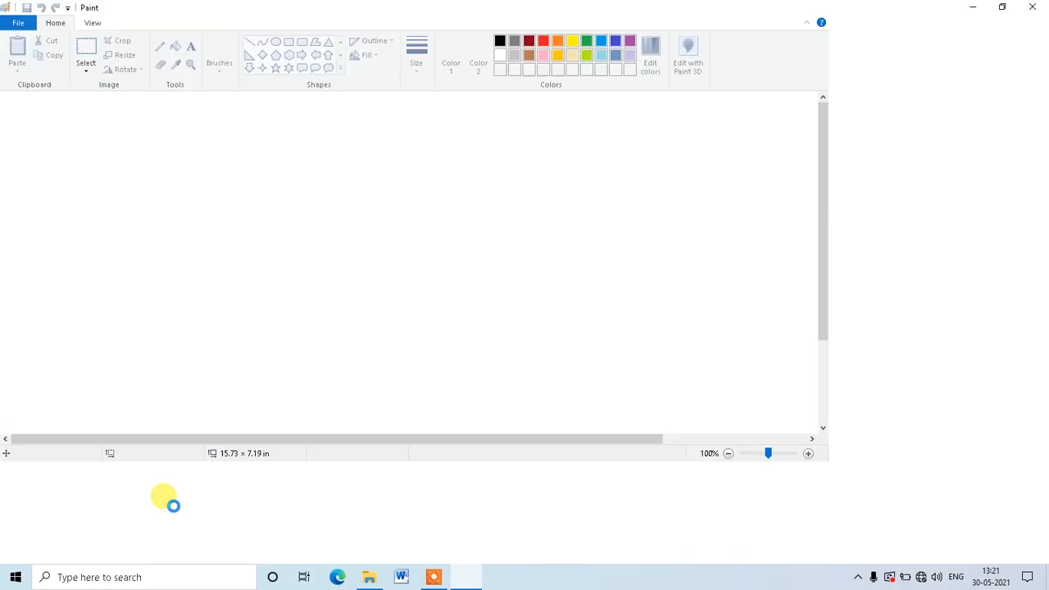
# Step: Draw a diagonal guide line about 3.71 × 3.71 in at the thinnest size and a circle about 1.30 in wide beside its upper end
pyautogui.click(250, 45)
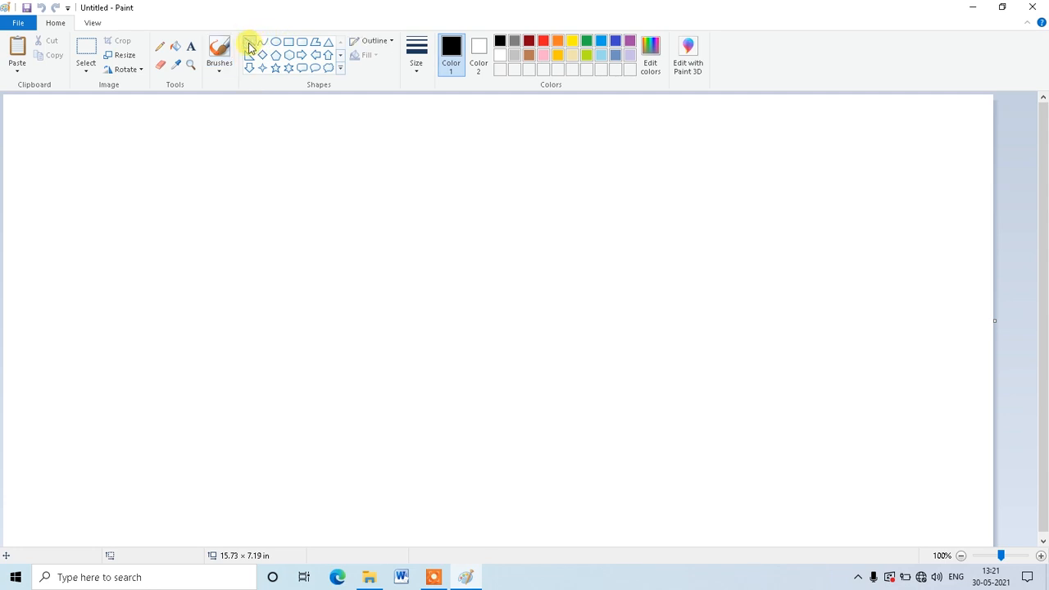
pyautogui.click(416, 68)
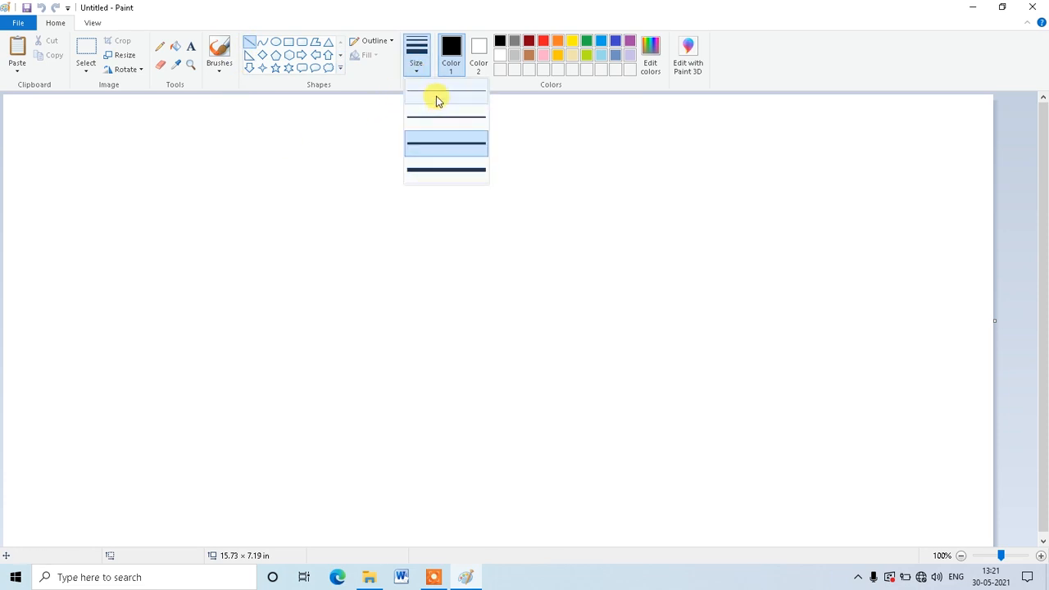
pyautogui.click(436, 98)
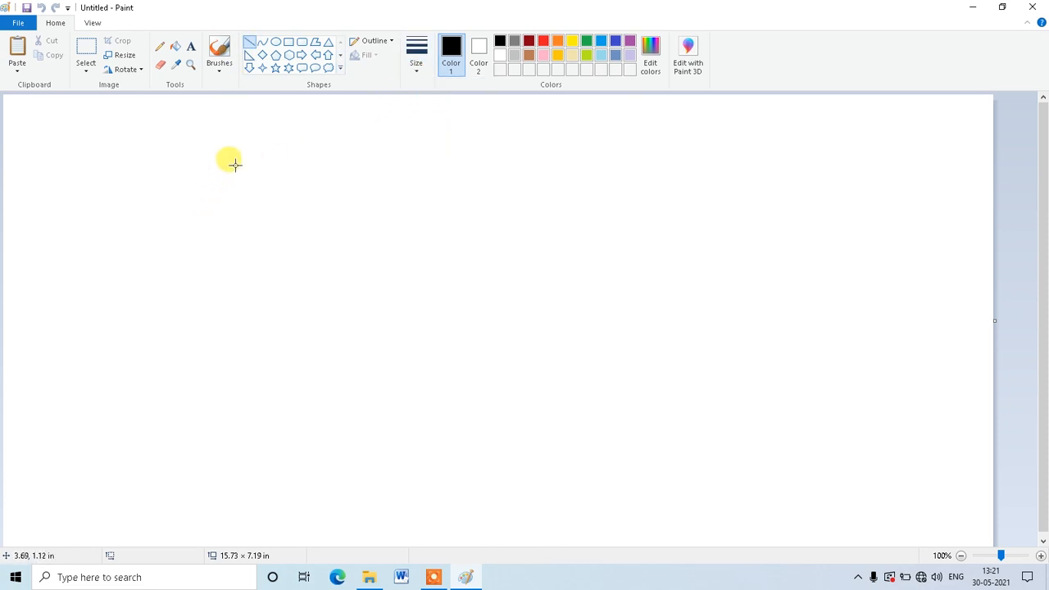
pyautogui.moveTo(248, 148); pyautogui.dragTo(41, 404)
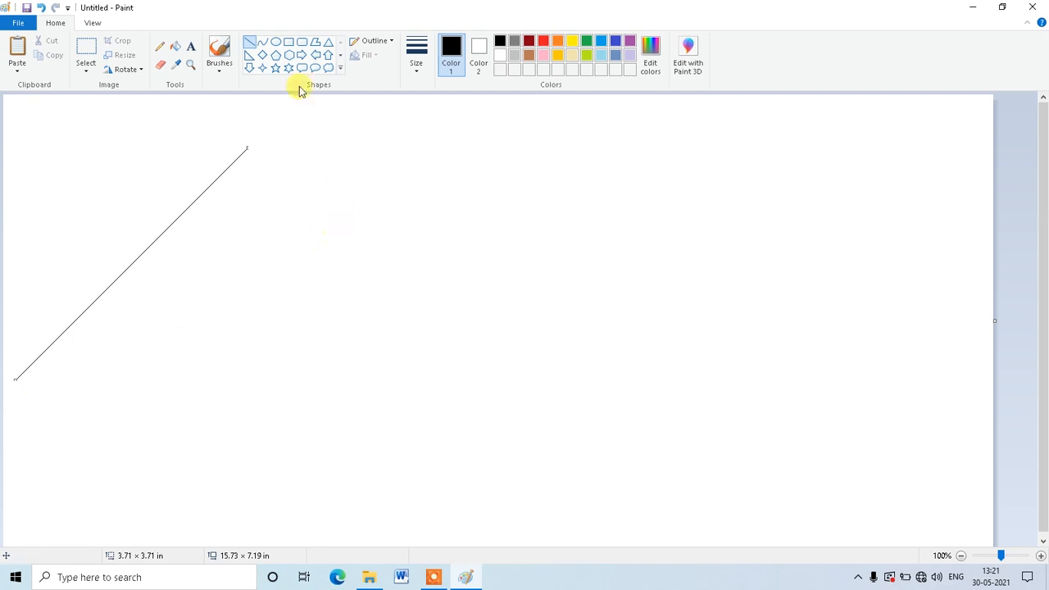
pyautogui.click(277, 45)
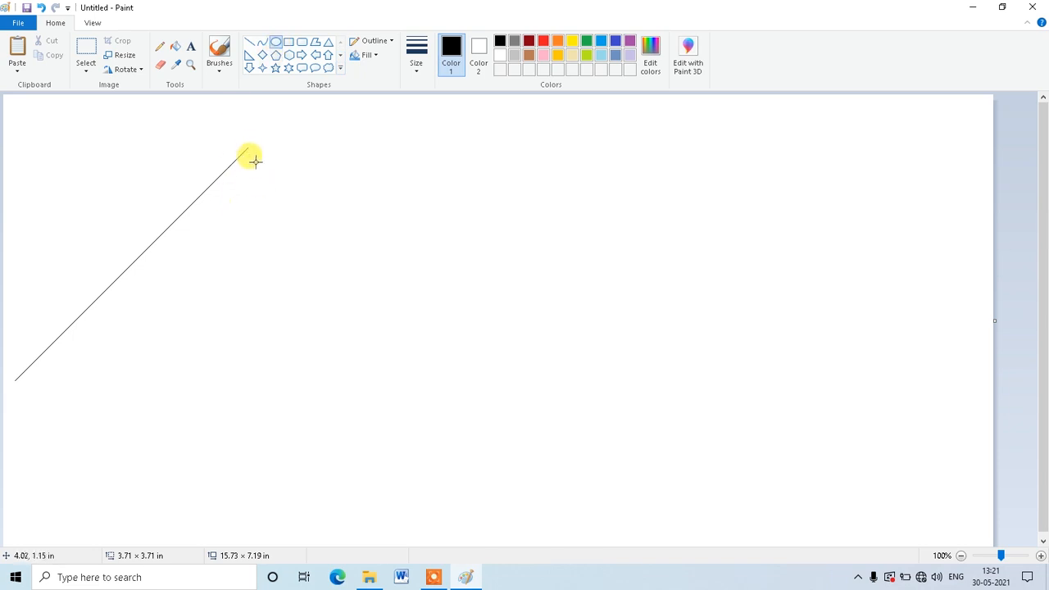
pyautogui.moveTo(249, 154); pyautogui.dragTo(331, 269)
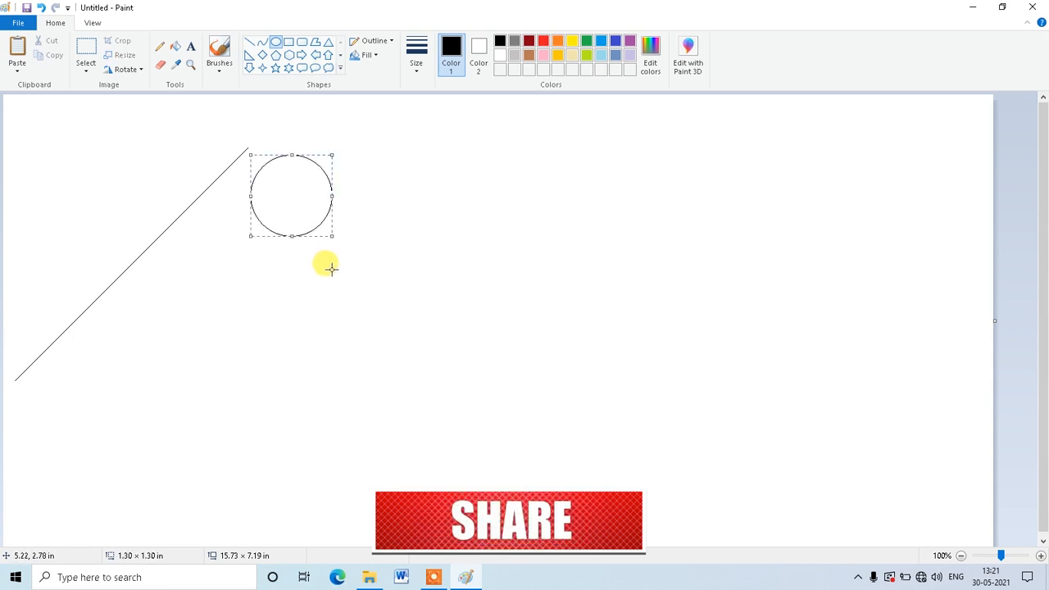
# Step: Select a rectangular area about 2.15 × 1.70 in around the circle and enable transparent selection
pyautogui.click(88, 52)
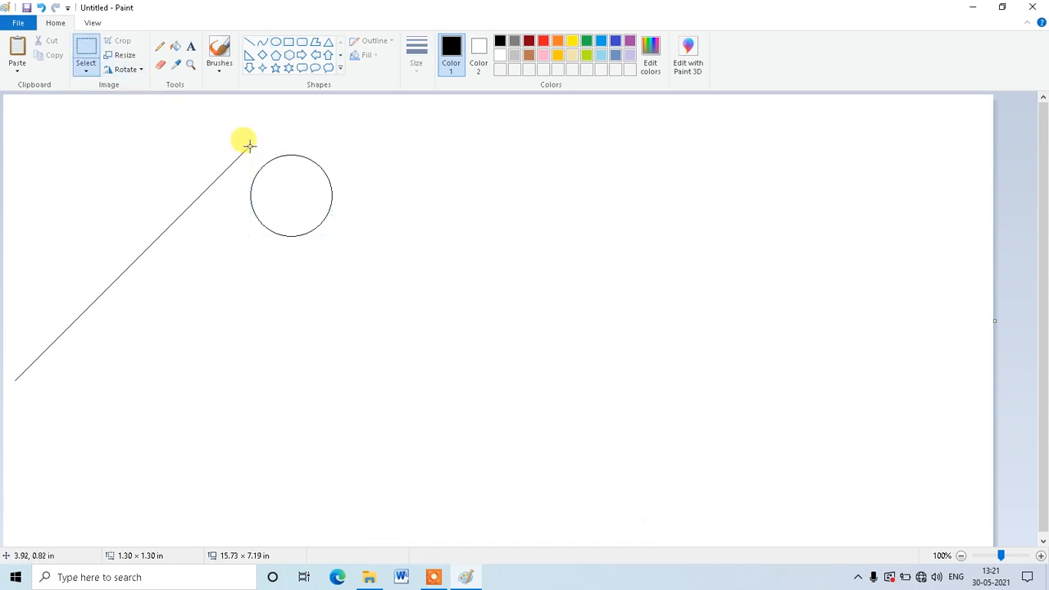
pyautogui.moveTo(363, 155); pyautogui.dragTo(255, 238)
pyautogui.click(373, 147)
pyautogui.moveTo(361, 146); pyautogui.dragTo(257, 245)
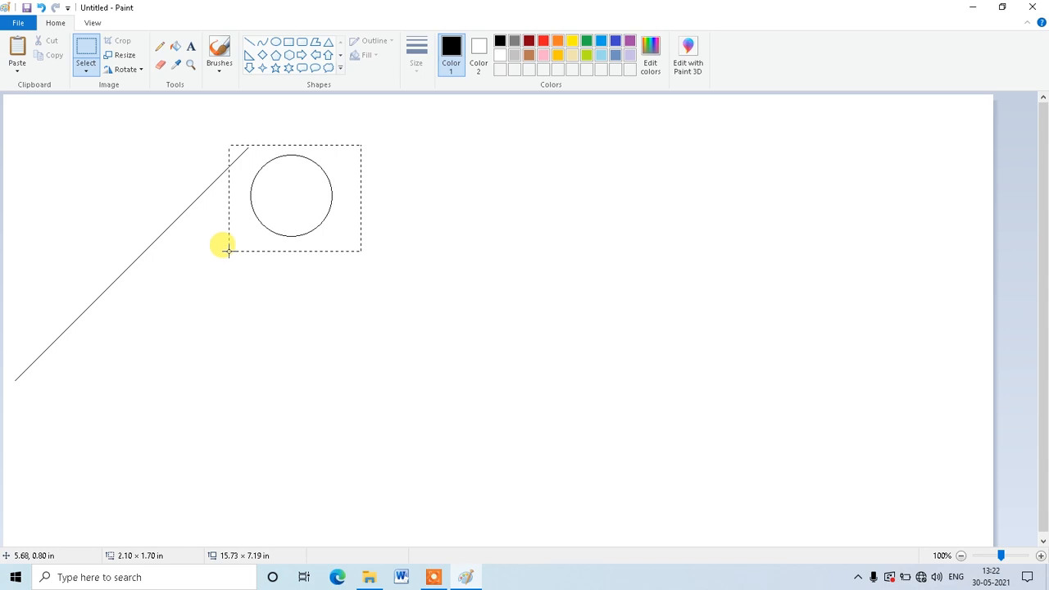
pyautogui.moveTo(225, 250); pyautogui.dragTo(225, 250)
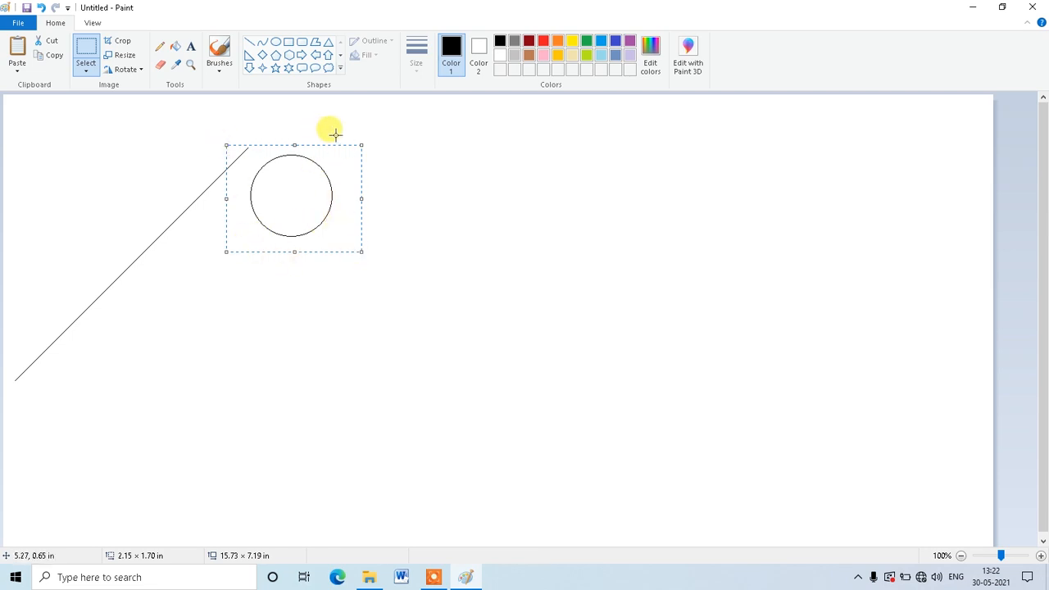
pyautogui.click(87, 73)
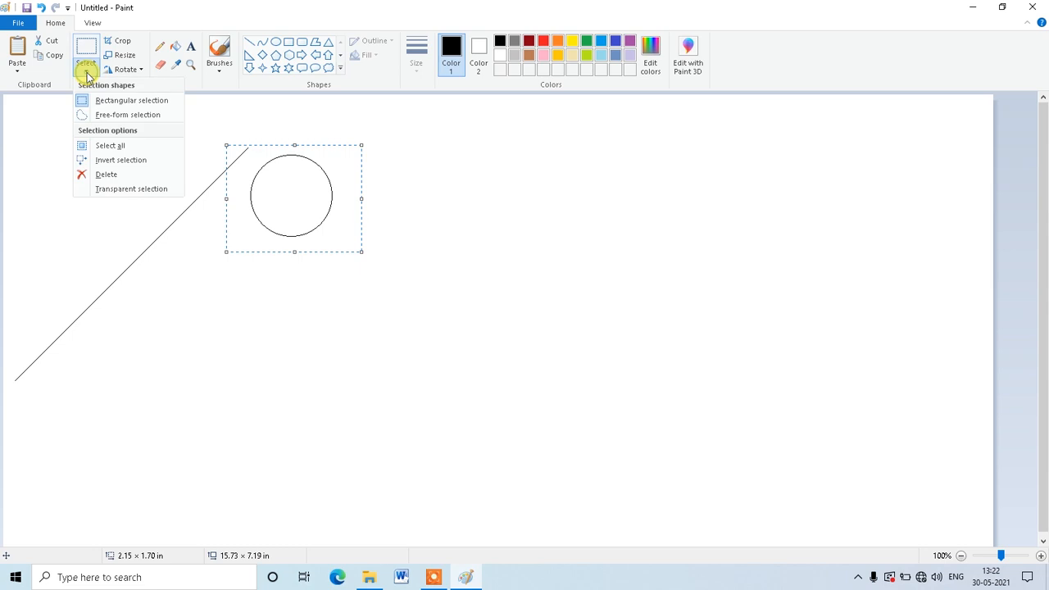
pyautogui.click(121, 190)
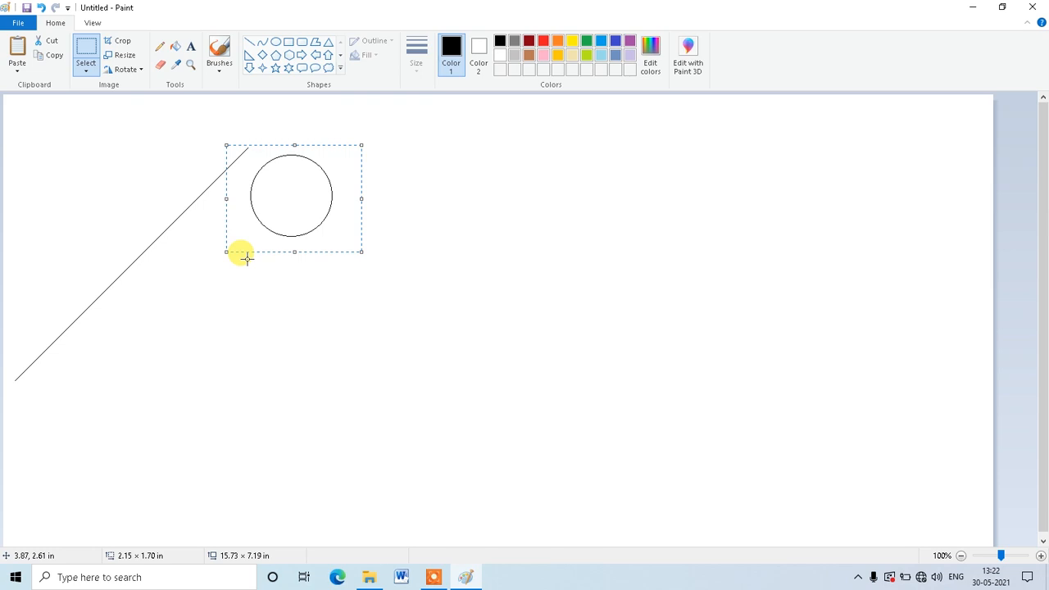
# Step: Place four copies of the circle, each shifted slightly down and left along the guide line so that they overlap
pyautogui.hotkey('ctrl', 'v')
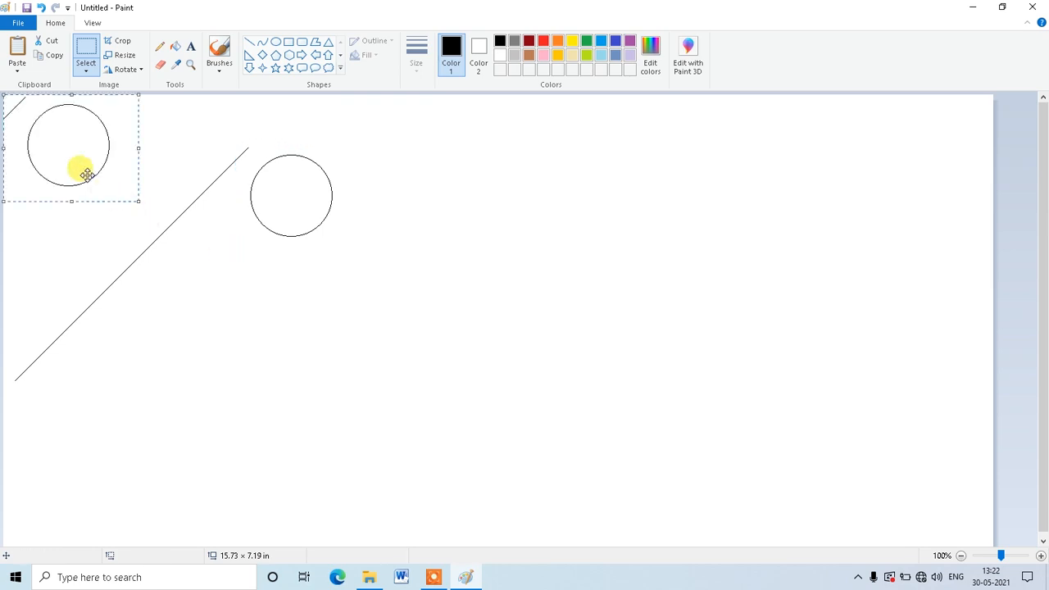
pyautogui.moveTo(69, 160); pyautogui.dragTo(285, 216)
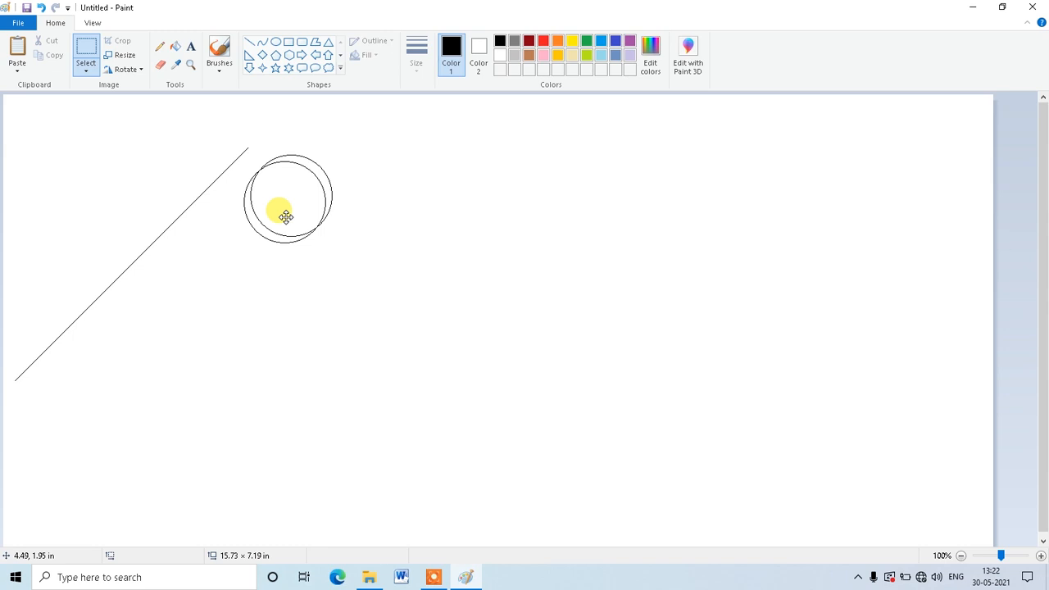
pyautogui.moveTo(285, 217); pyautogui.dragTo(286, 217)
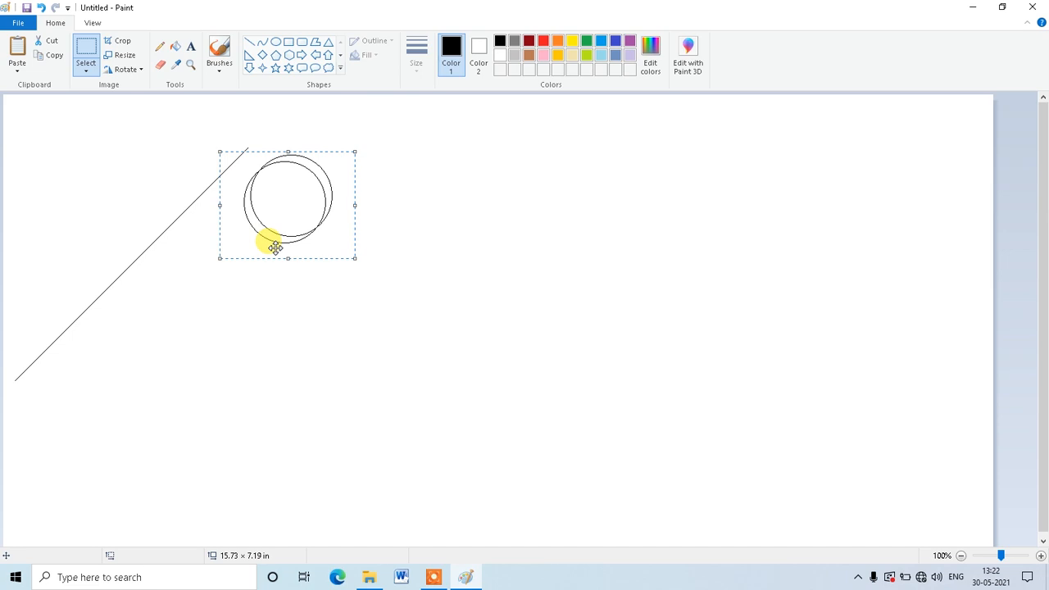
pyautogui.hotkey('ctrl', 'v')
pyautogui.moveTo(84, 144); pyautogui.dragTo(285, 200)
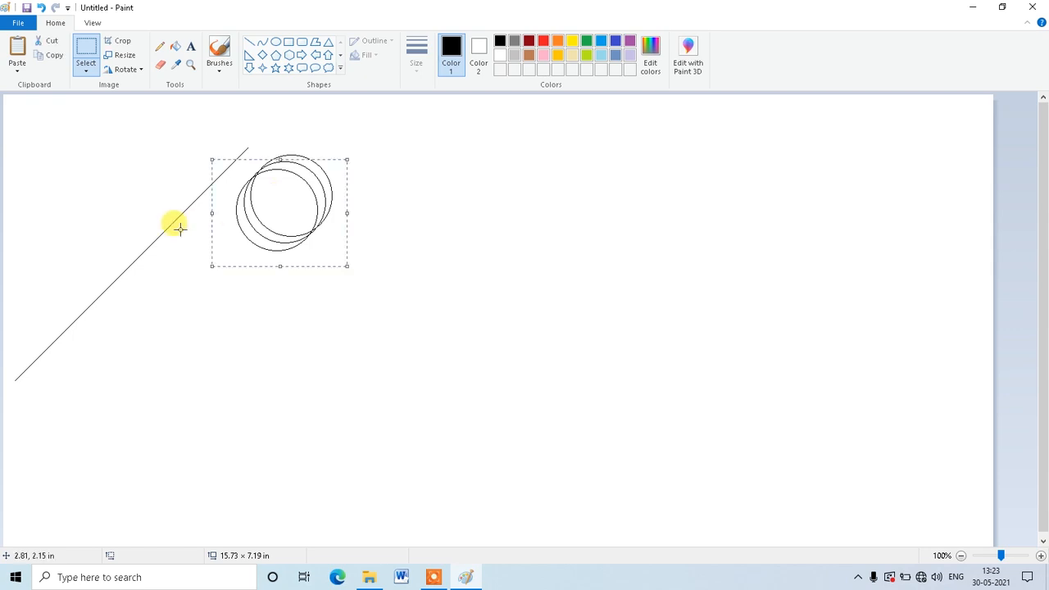
pyautogui.hotkey('ctrl', 'v')
pyautogui.moveTo(66, 155); pyautogui.dragTo(257, 214)
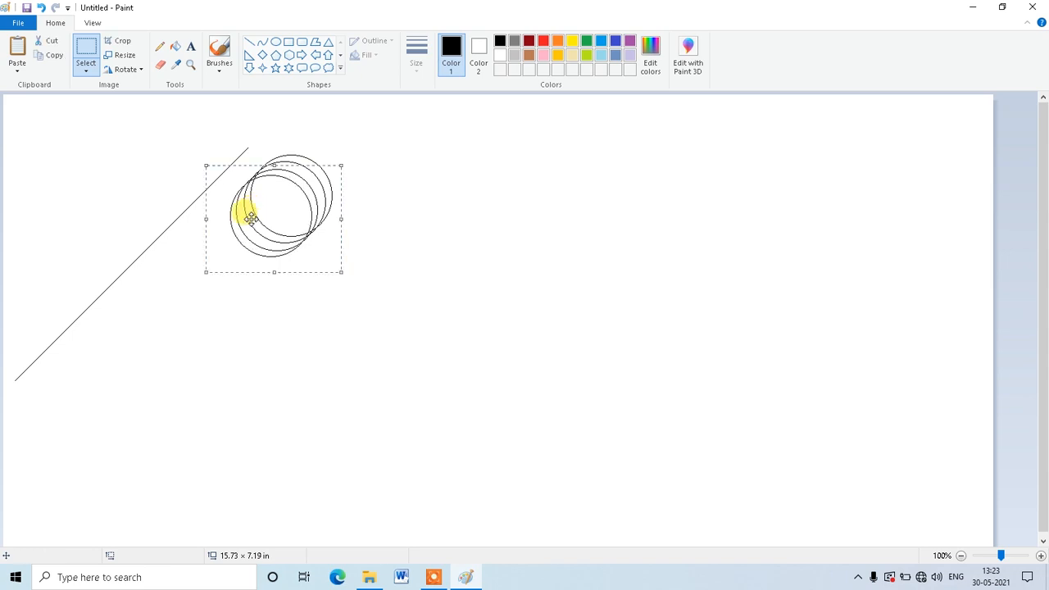
pyautogui.hotkey('ctrl', 'v')
pyautogui.moveTo(77, 183); pyautogui.dragTo(261, 245)
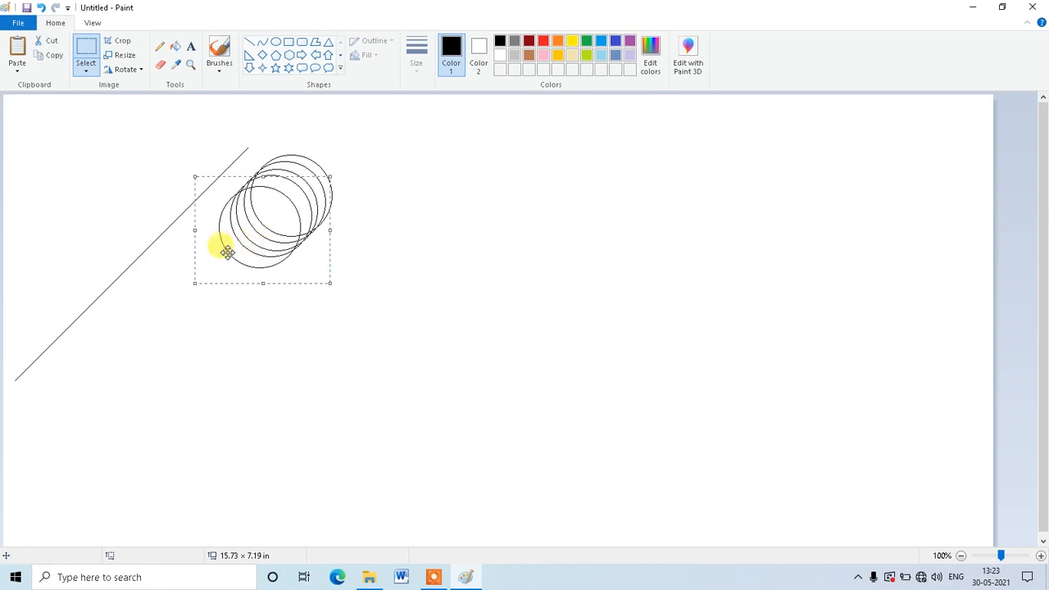
pyautogui.moveTo(248, 230); pyautogui.dragTo(253, 228)
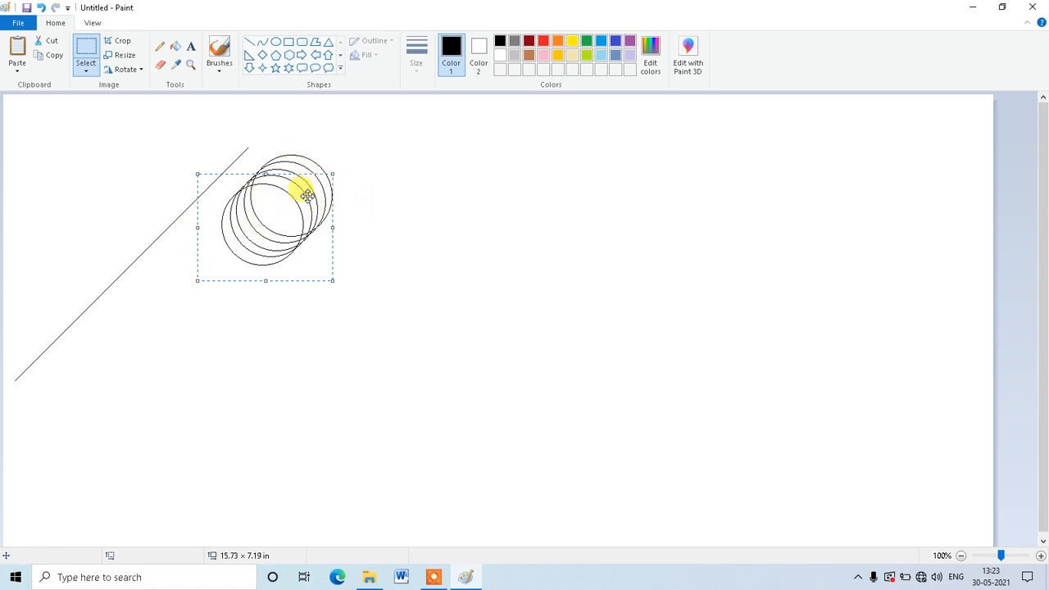
pyautogui.click(355, 190)
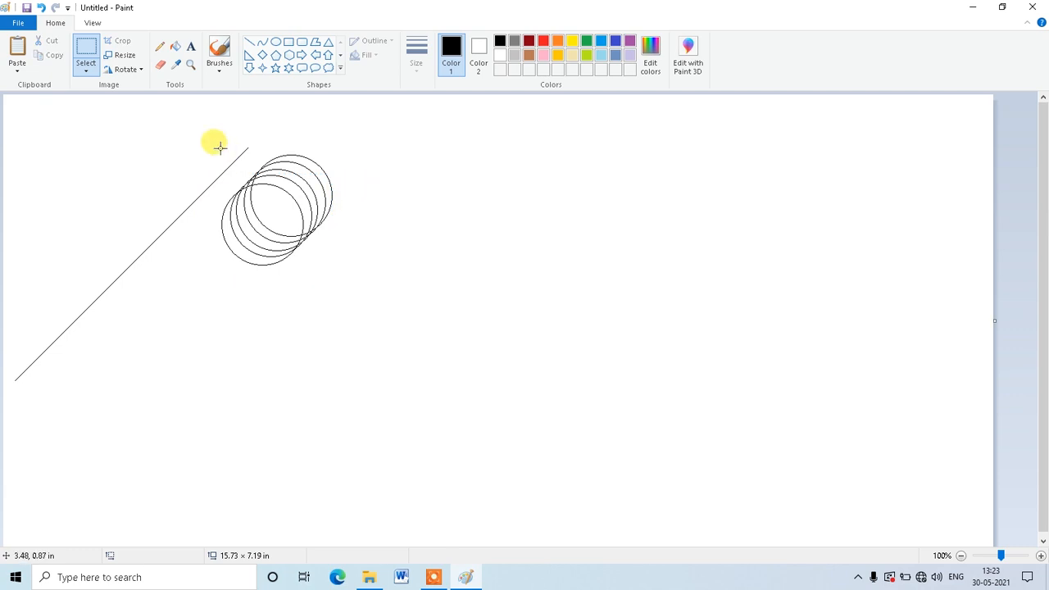
# Step: Copy the group of five circles with a selection about 2.60 × 2.47 in and place three overlapping copies further down the diagonal
pyautogui.moveTo(193, 132); pyautogui.dragTo(357, 286)
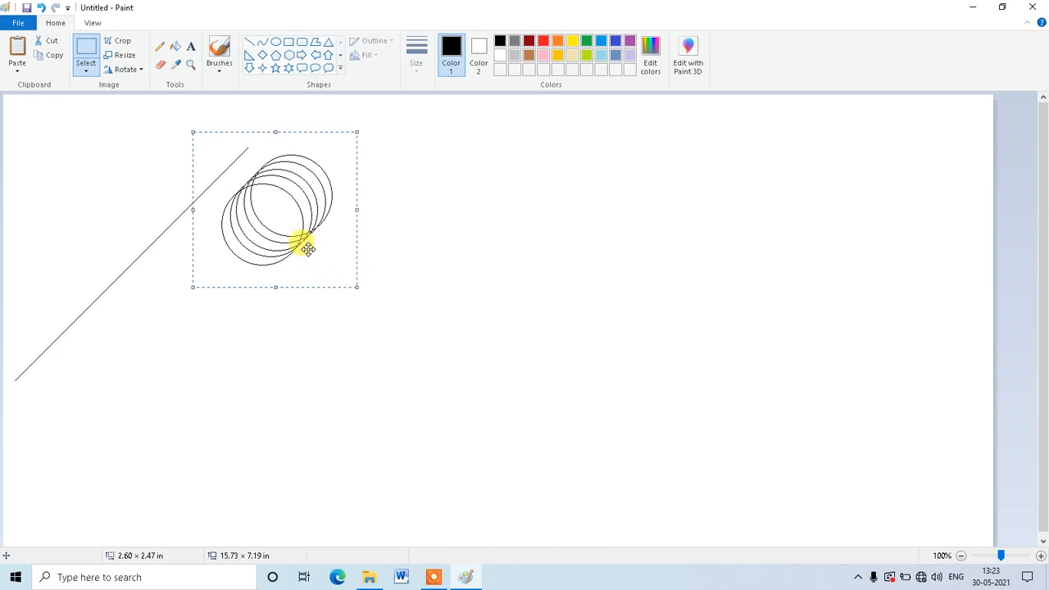
pyautogui.hotkey('ctrl', 'v')
pyautogui.moveTo(100, 168); pyautogui.dragTo(245, 249)
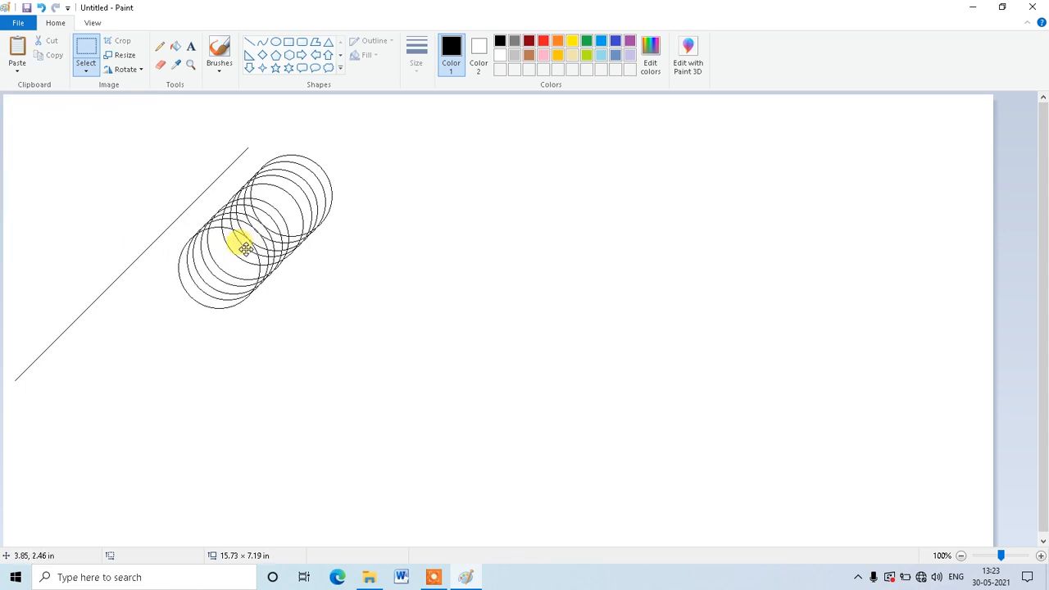
pyautogui.moveTo(246, 249); pyautogui.dragTo(245, 249)
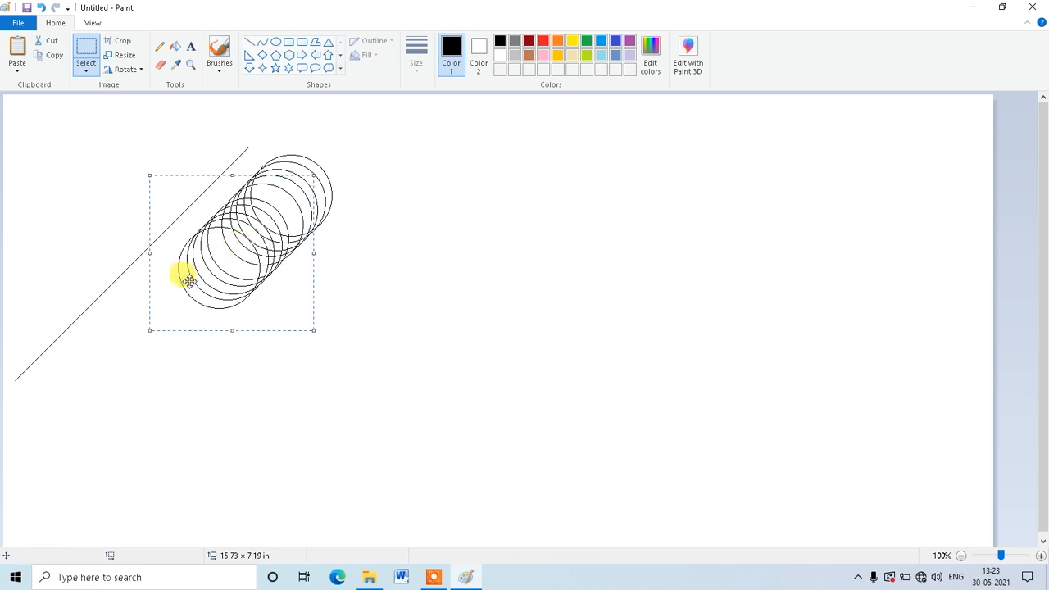
pyautogui.moveTo(189, 281); pyautogui.dragTo(214, 287)
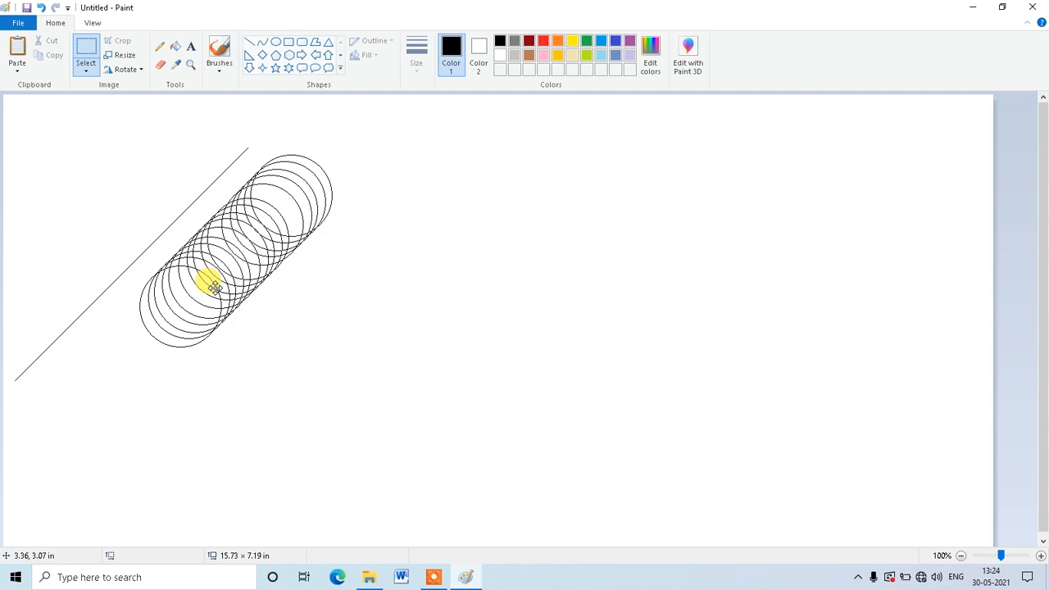
pyautogui.moveTo(213, 286); pyautogui.dragTo(214, 286)
pyautogui.moveTo(158, 318); pyautogui.dragTo(181, 330)
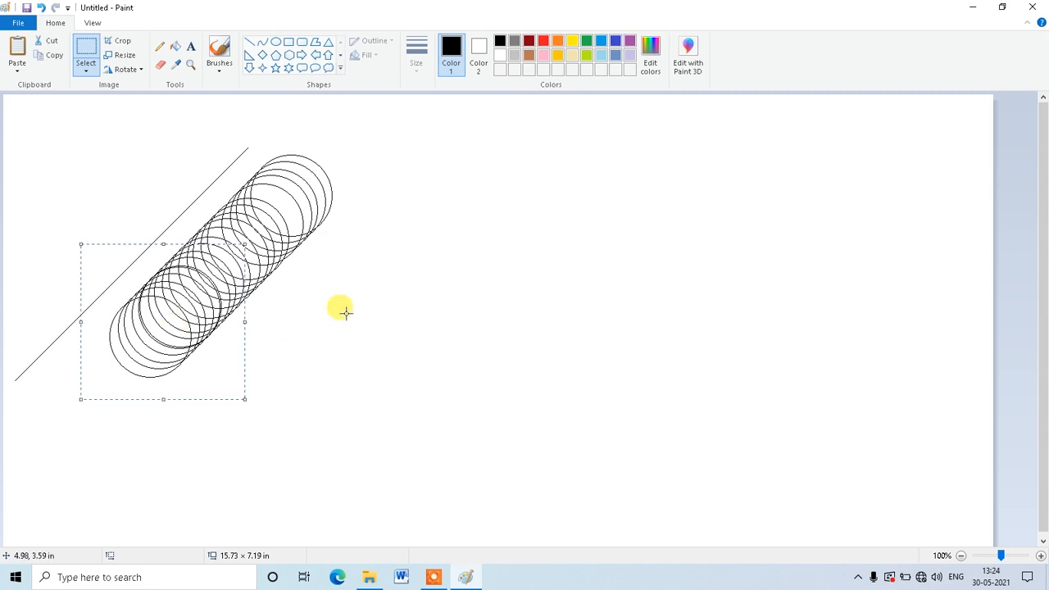
pyautogui.click(383, 300)
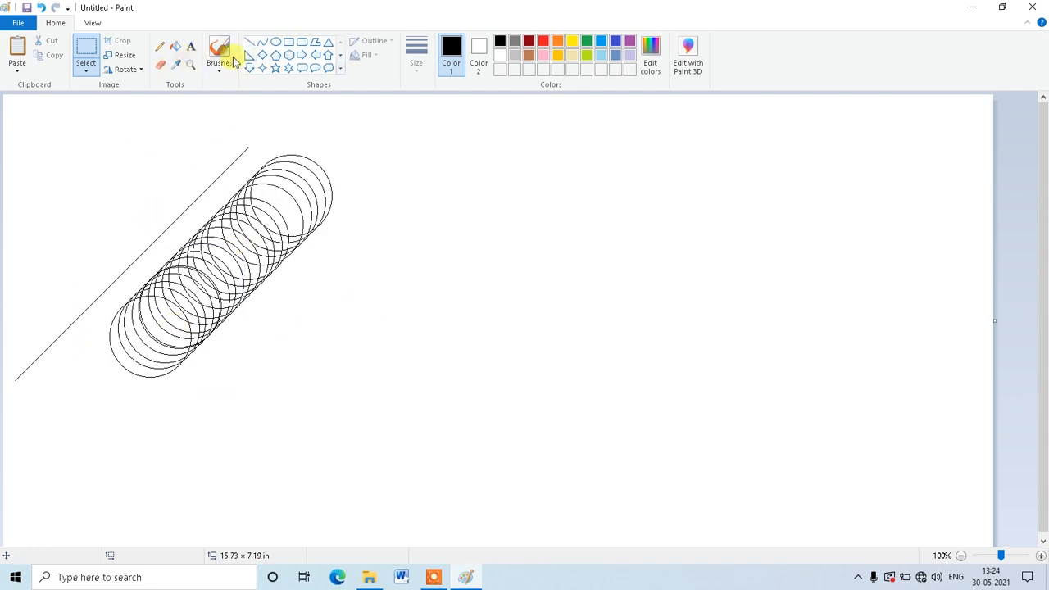
# Step: Erase the diagonal guide line beside the circle chain using the second-largest eraser size
pyautogui.click(162, 65)
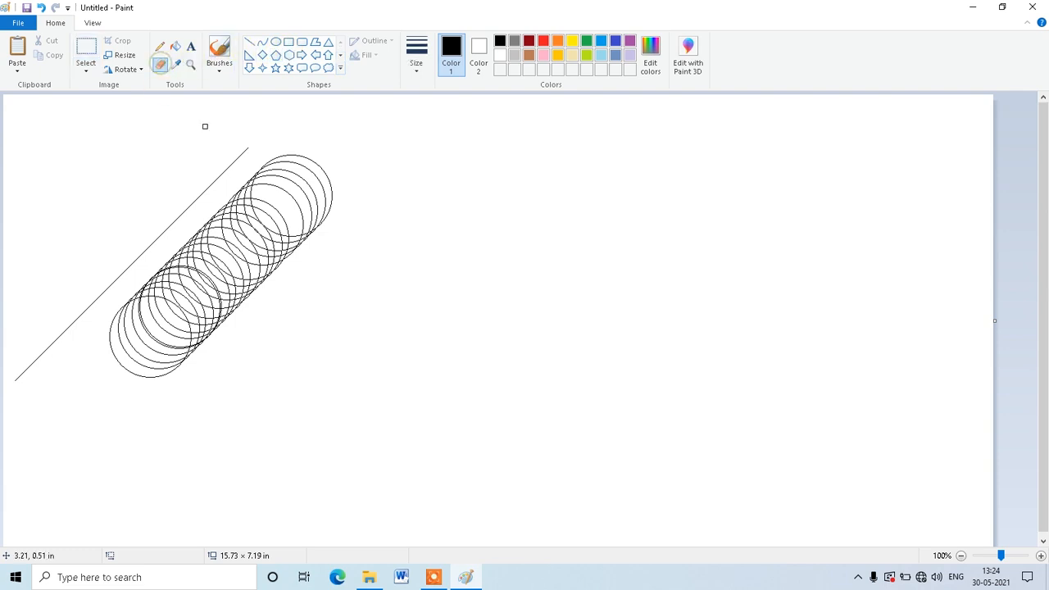
pyautogui.click(413, 62)
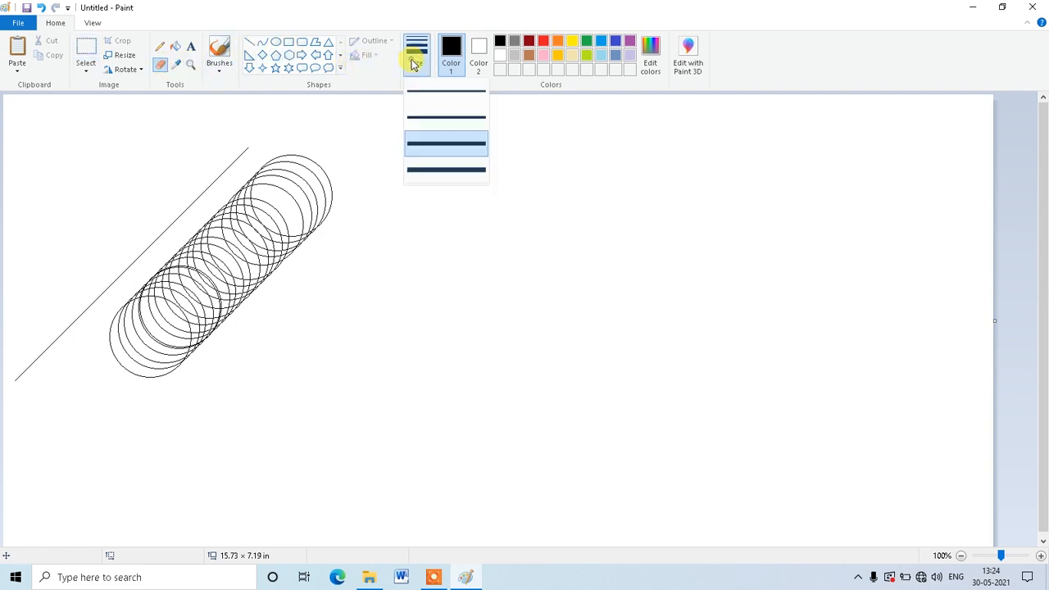
pyautogui.click(447, 142)
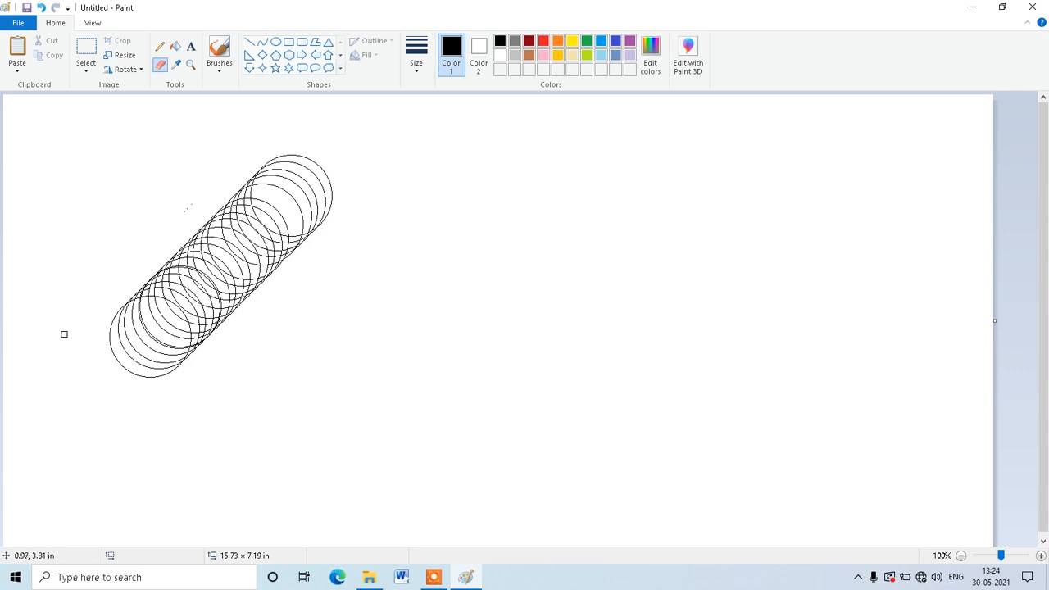
# Step: Copy the whole circle chain with a selection about 4.79 × 4.46 in and place the copy to the right of the original
pyautogui.click(85, 49)
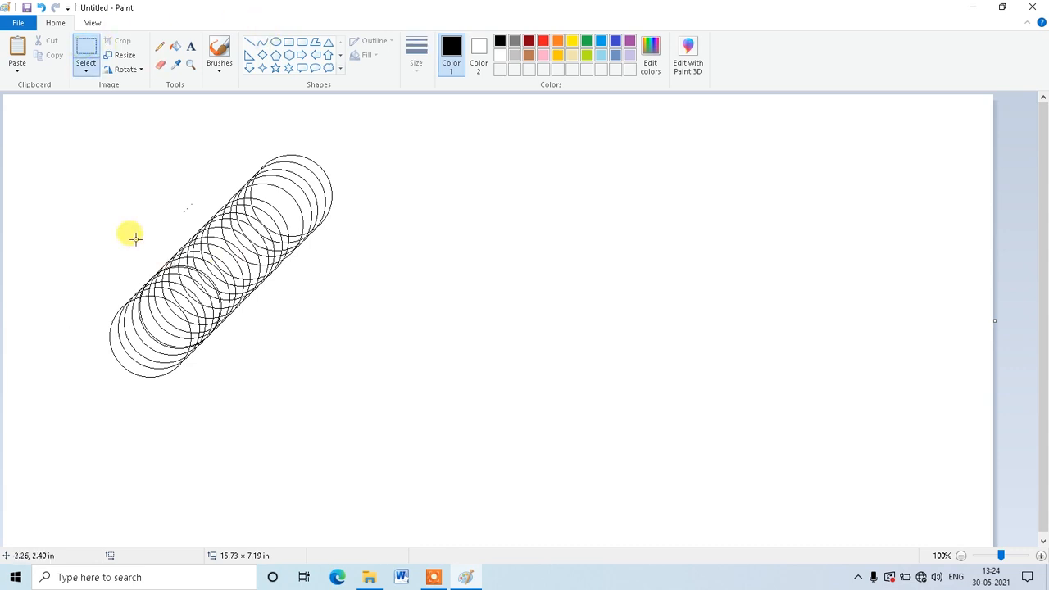
pyautogui.moveTo(63, 117); pyautogui.dragTo(364, 397)
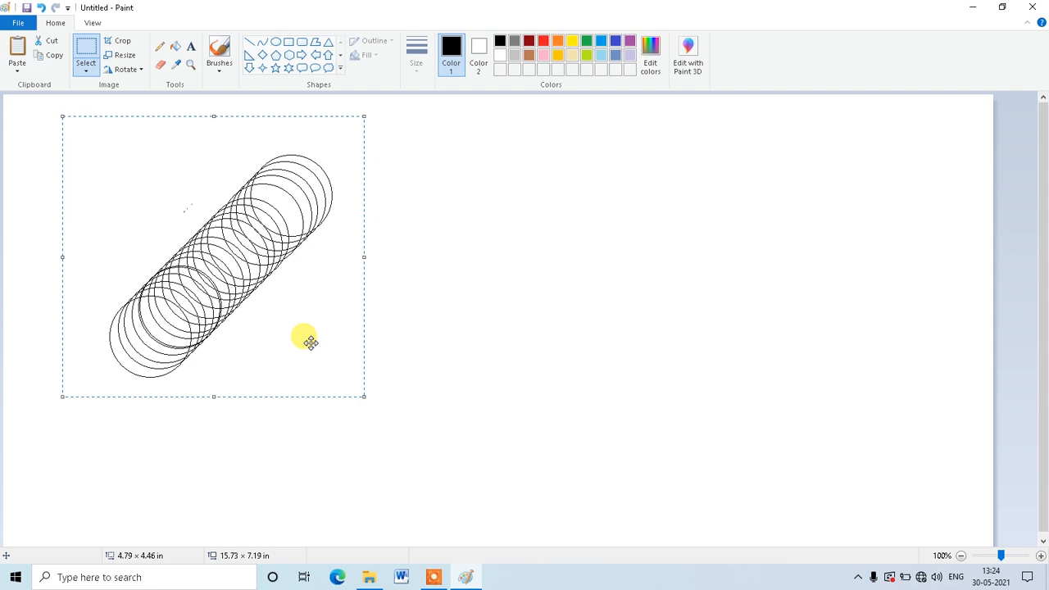
pyautogui.hotkey('ctrl', 'c')
pyautogui.hotkey('ctrl', 'v')
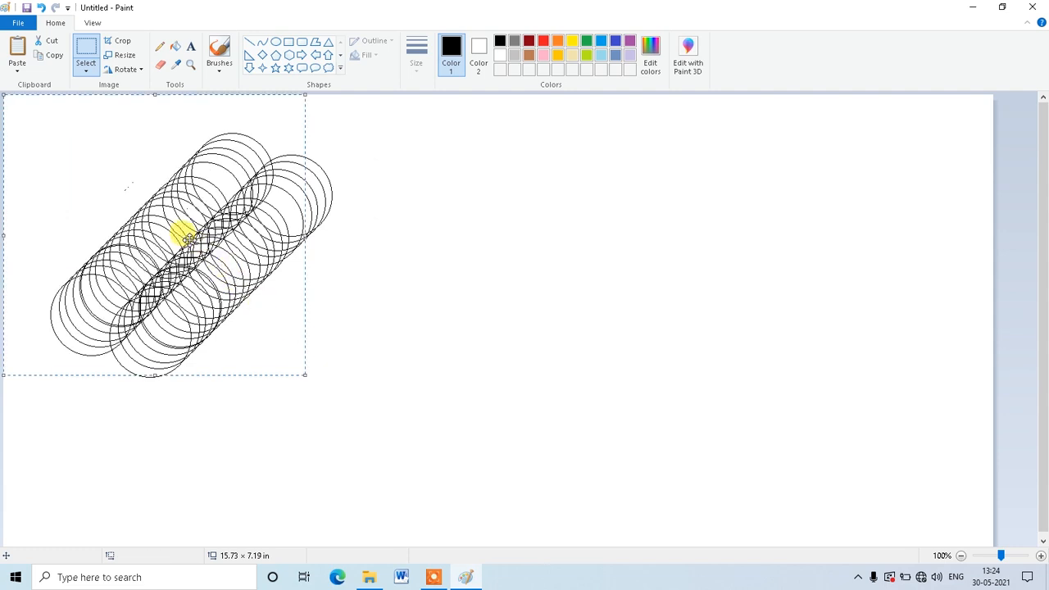
pyautogui.moveTo(180, 235); pyautogui.dragTo(467, 295)
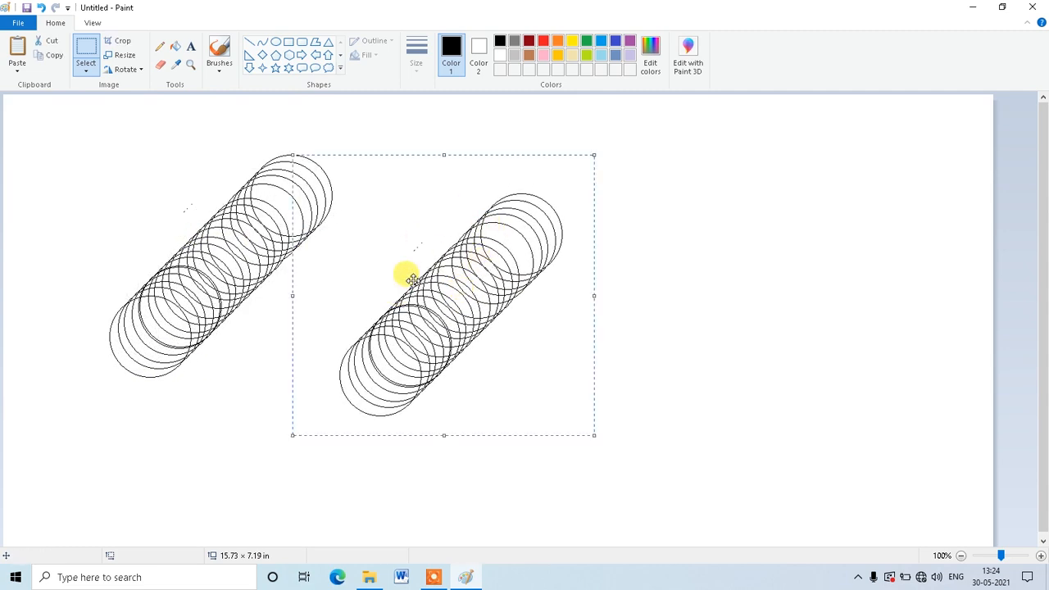
# Step: Flip the copied chain horizontally and join its upper end to the original's upper end to form an inverted V
pyautogui.rightClick(452, 273)
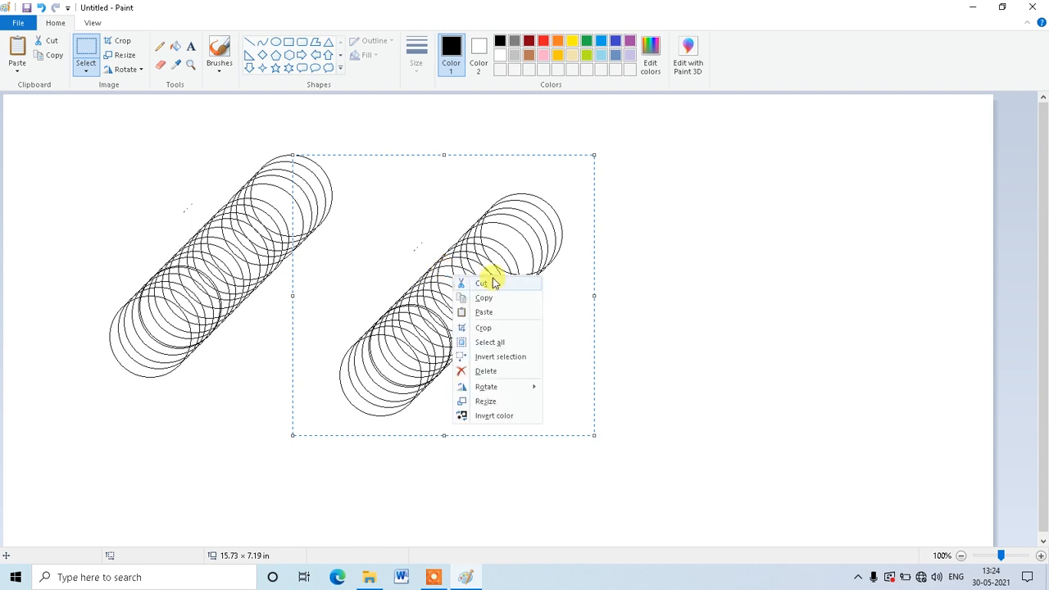
pyautogui.moveTo(517, 391)
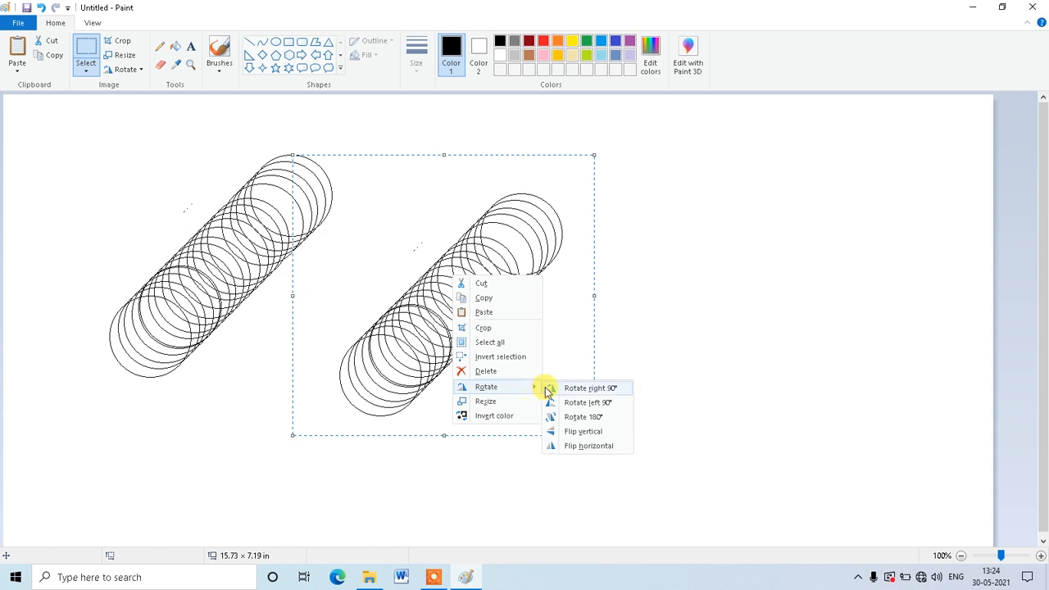
pyautogui.click(593, 446)
pyautogui.moveTo(494, 355); pyautogui.dragTo(415, 309)
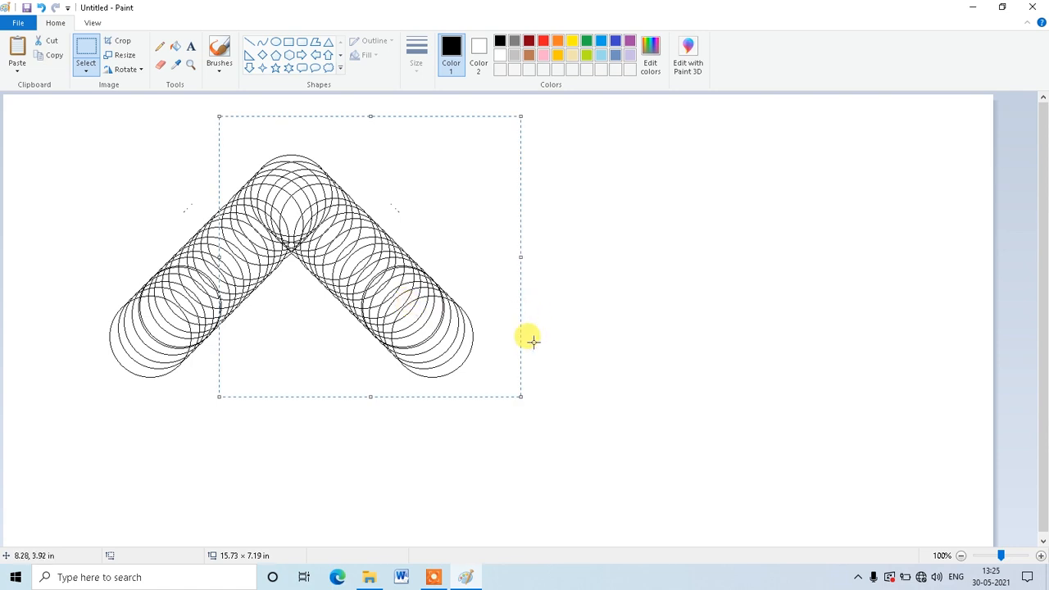
# Step: Copy the inverted V with a selection about 7.01 × 4.35 in and place the copy to its right
pyautogui.moveTo(63, 139); pyautogui.dragTo(503, 411)
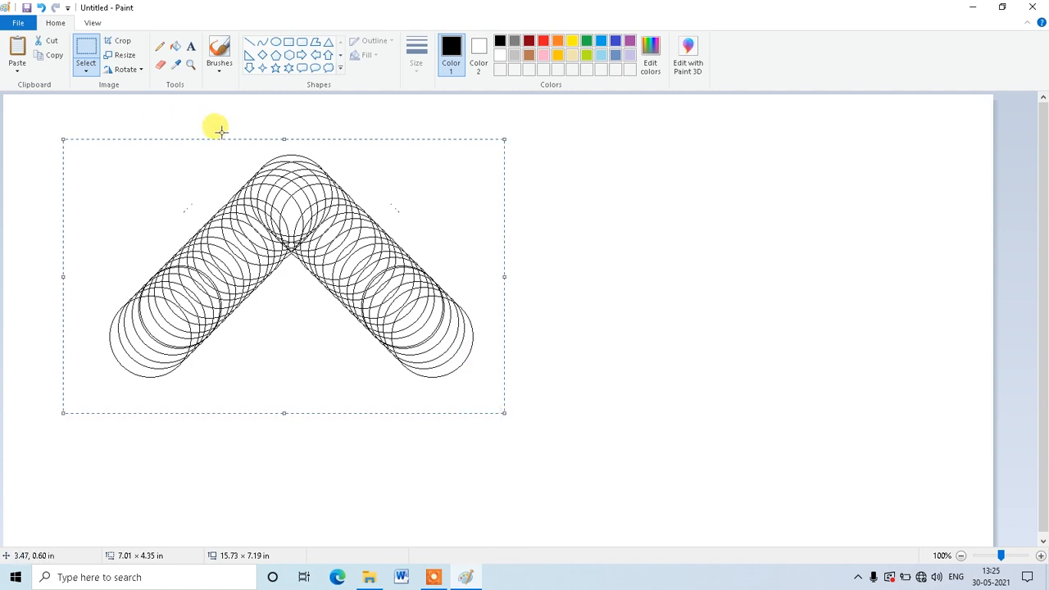
pyautogui.hotkey('ctrl', 'v')
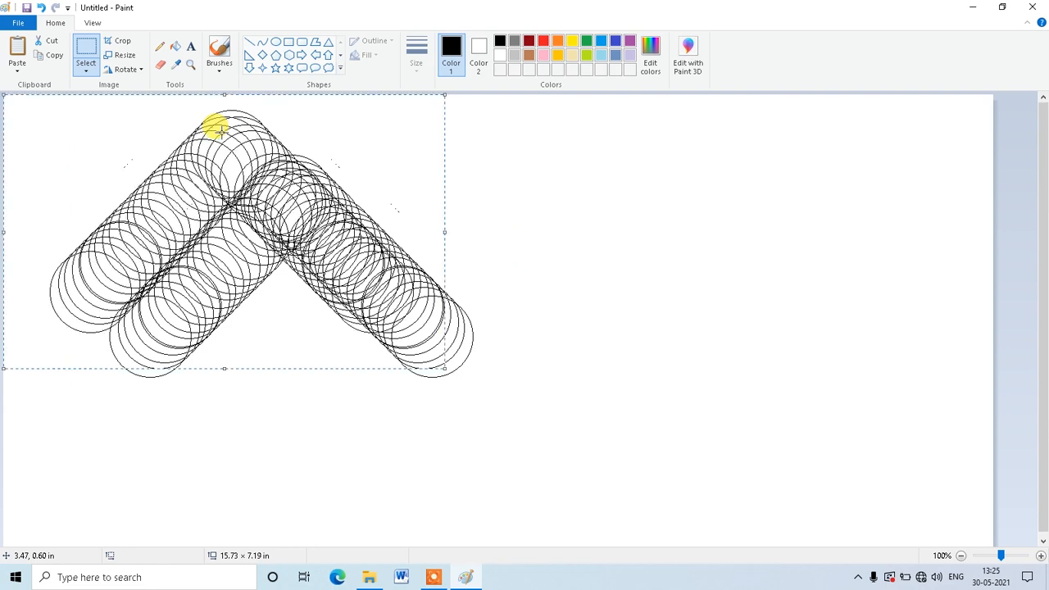
pyautogui.moveTo(206, 154)
pyautogui.mouseDown()
pyautogui.moveTo(549, 219)
pyautogui.moveTo(659, 197)
pyautogui.mouseUp()
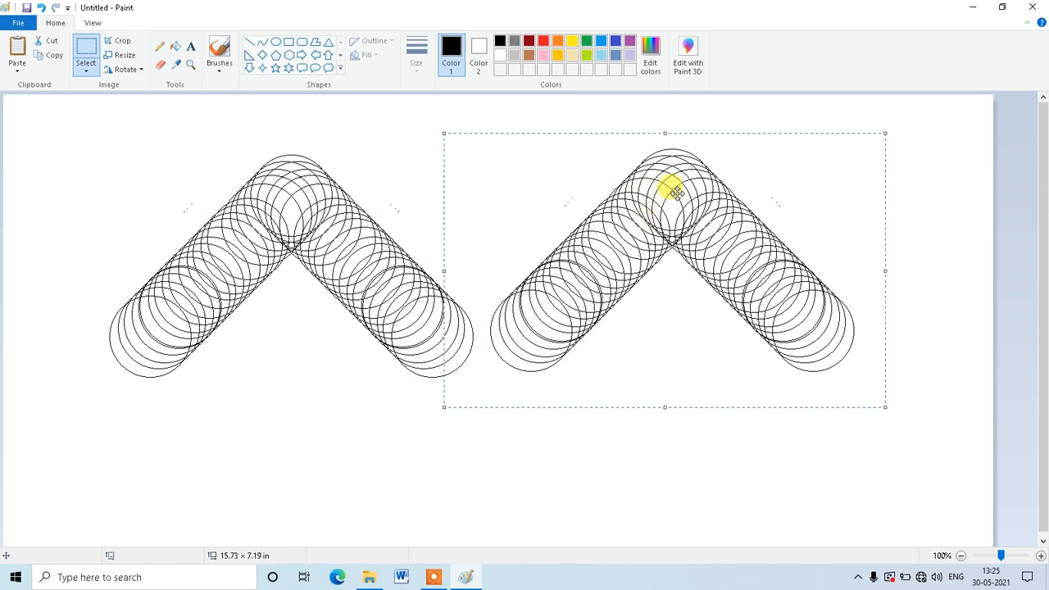
# Step: Flip the copied inverted V vertically and join it beneath the original to close a diamond
pyautogui.rightClick(703, 197)
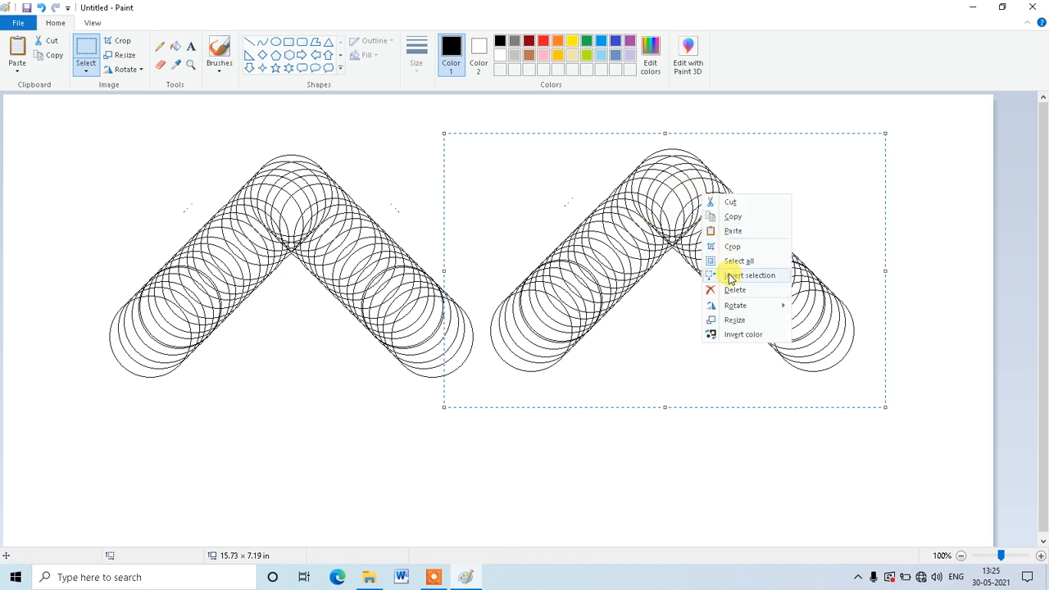
pyautogui.moveTo(735, 308)
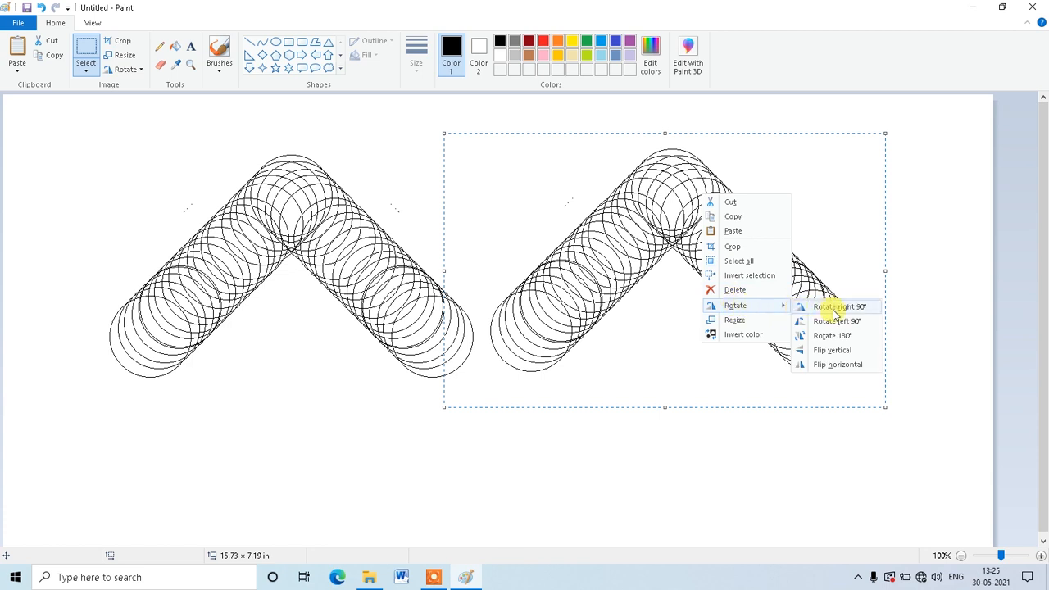
pyautogui.click(834, 352)
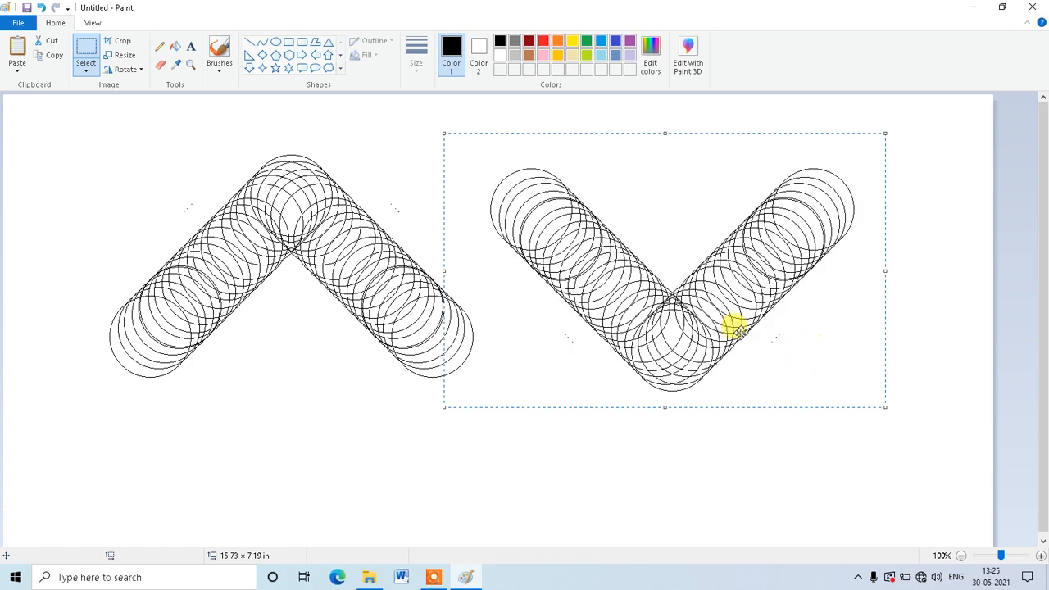
pyautogui.moveTo(713, 293); pyautogui.dragTo(336, 419)
pyautogui.click(610, 309)
# Step: Copy the diamond with a selection about 6.65 × 6.35 in and place two copies to its right and one to its left, corners overlapping
pyautogui.moveTo(62, 129)
pyautogui.mouseDown()
pyautogui.moveTo(305, 144)
pyautogui.moveTo(413, 182)
pyautogui.moveTo(476, 358)
pyautogui.moveTo(481, 529)
pyautogui.mouseUp()
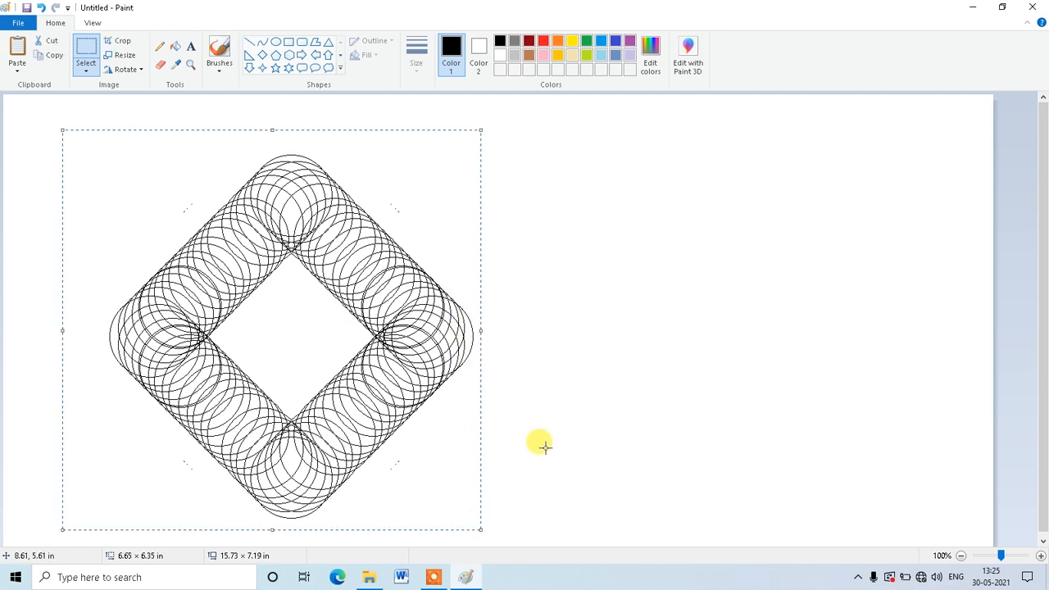
pyautogui.hotkey('ctrl', 'v')
pyautogui.moveTo(285, 246)
pyautogui.mouseDown()
pyautogui.moveTo(516, 306)
pyautogui.moveTo(585, 300)
pyautogui.moveTo(601, 289)
pyautogui.moveTo(587, 273)
pyautogui.mouseUp()
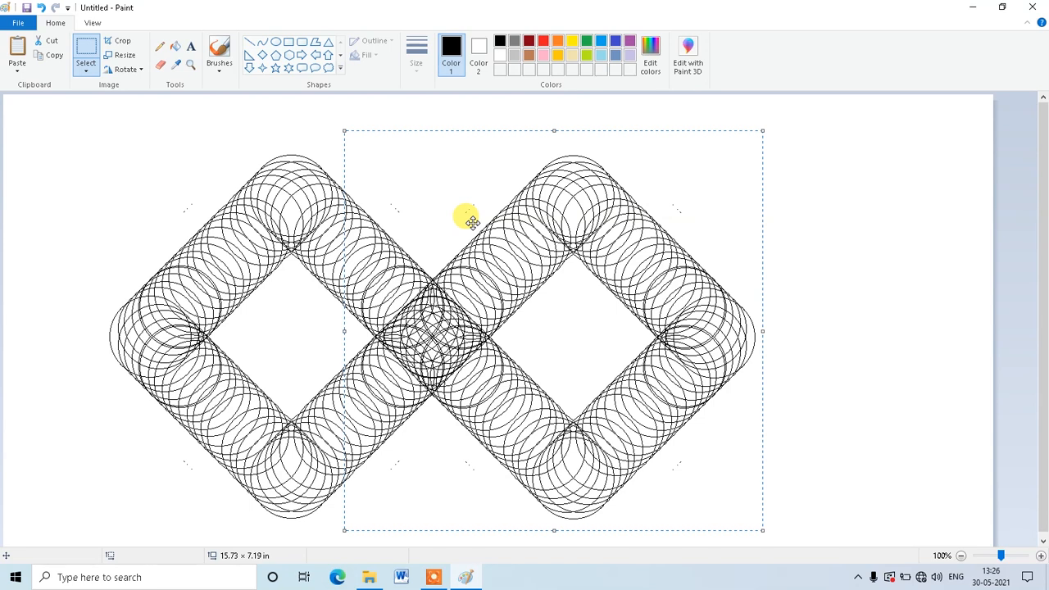
pyautogui.hotkey('ctrl', 'v')
pyautogui.moveTo(307, 235); pyautogui.dragTo(931, 272)
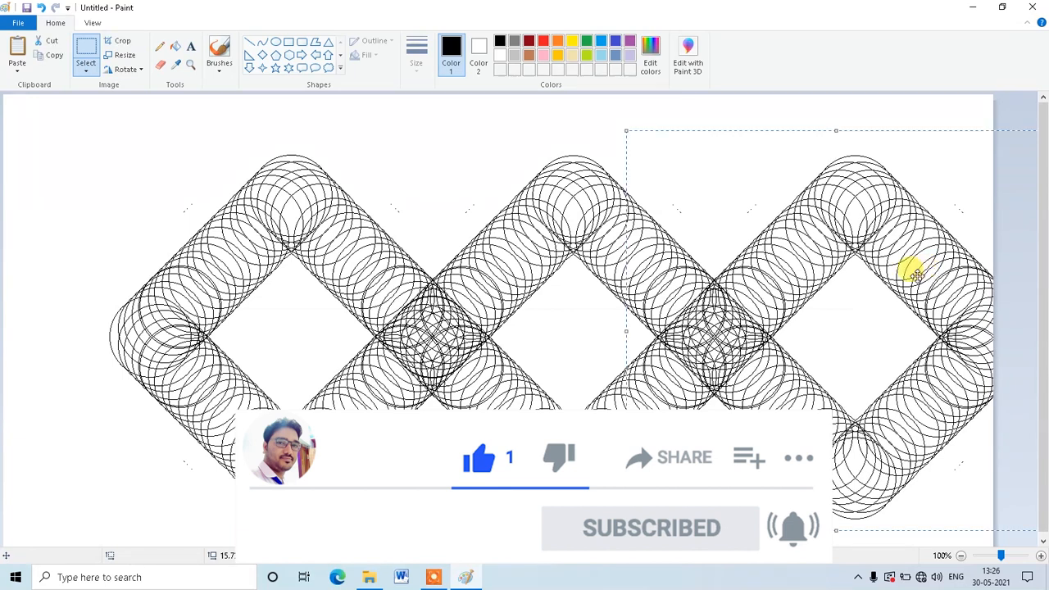
pyautogui.hotkey('ctrl', 'v')
pyautogui.moveTo(284, 224); pyautogui.dragTo(69, 257)
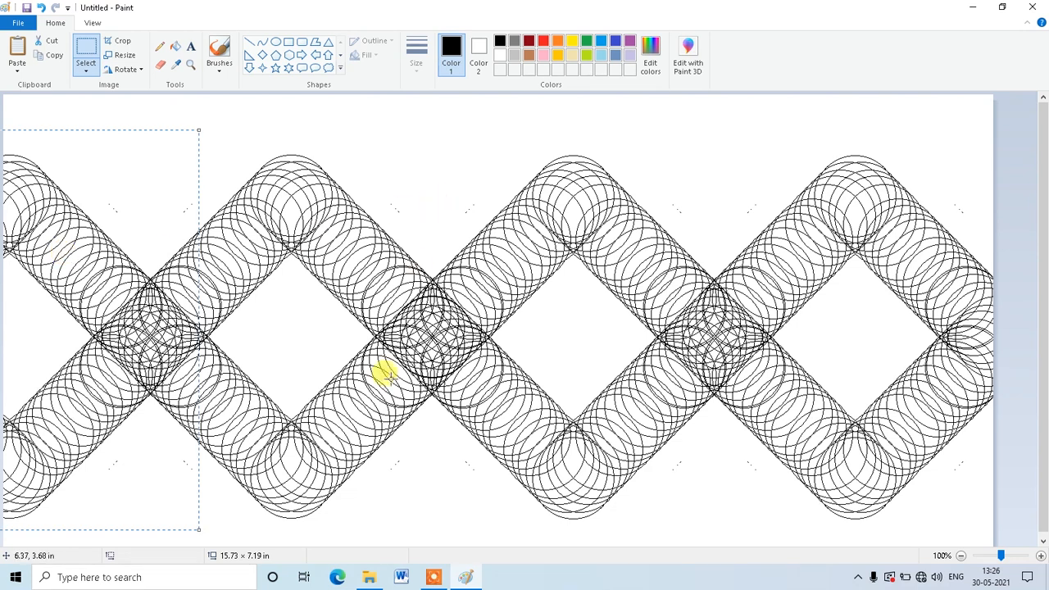
pyautogui.click(270, 128)
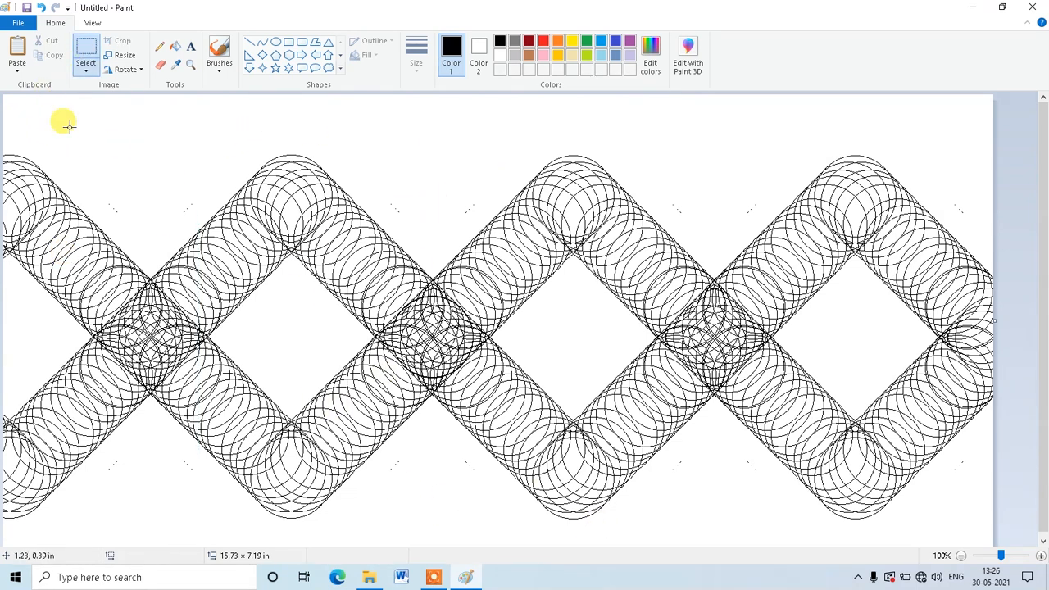
# Step: Copy the full-width diamond row, about 15.73 × 6.69 in, and overlap one copy below and one above it to fill the canvas with a lattice
pyautogui.moveTo(3, 122); pyautogui.dragTo(992, 543)
pyautogui.moveTo(989, 540); pyautogui.dragTo(993, 542)
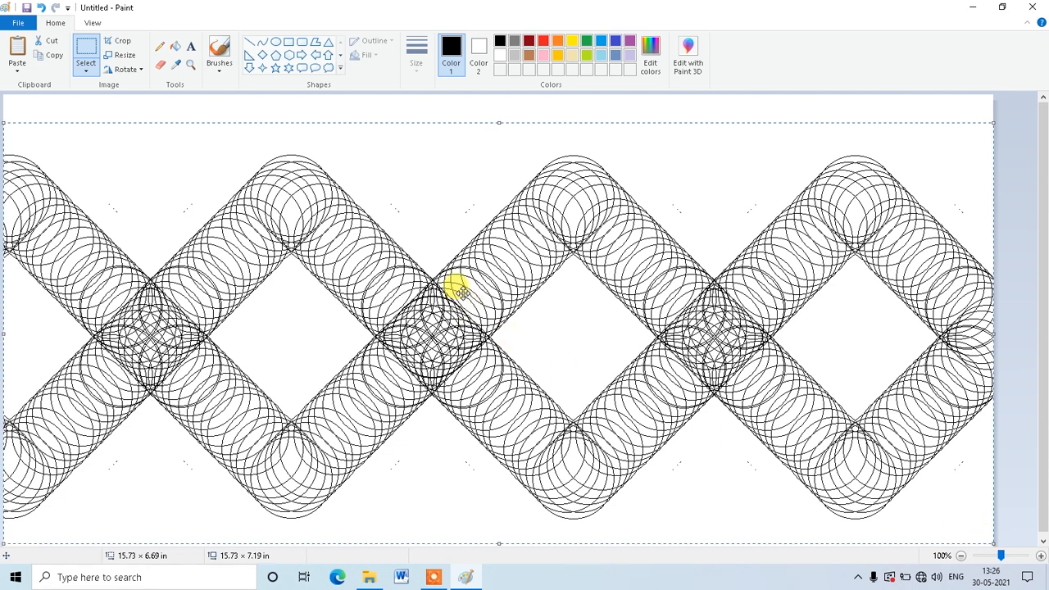
pyautogui.hotkey('ctrl', 'v')
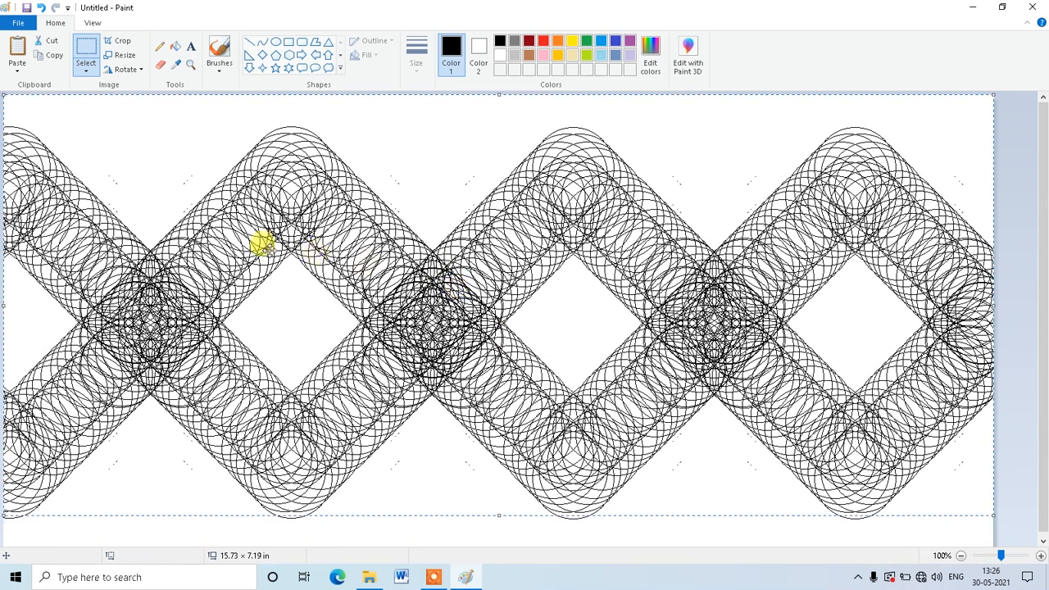
pyautogui.moveTo(218, 284); pyautogui.dragTo(282, 506)
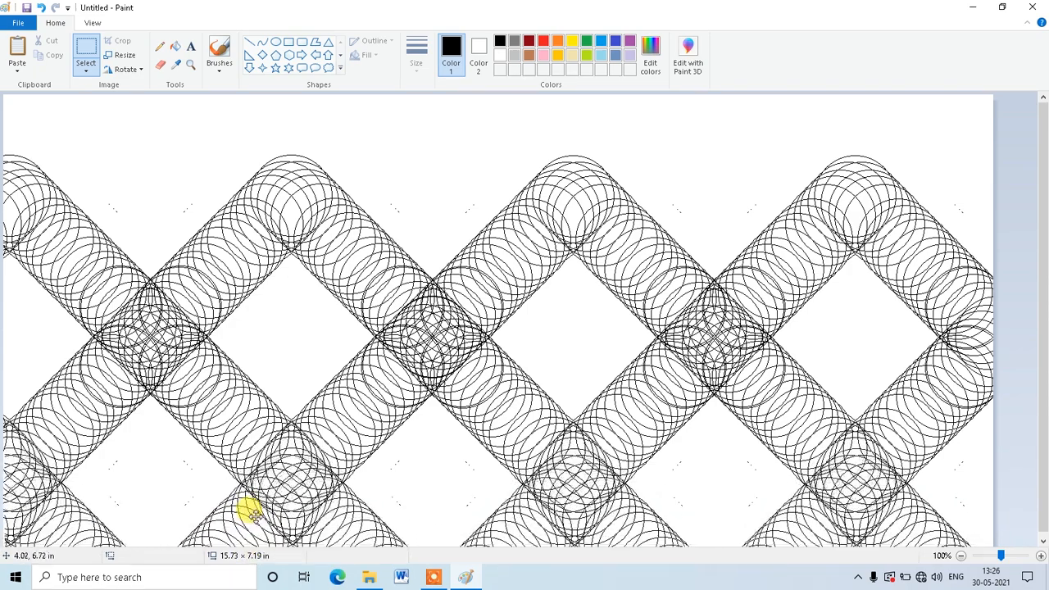
pyautogui.moveTo(245, 507); pyautogui.dragTo(244, 523)
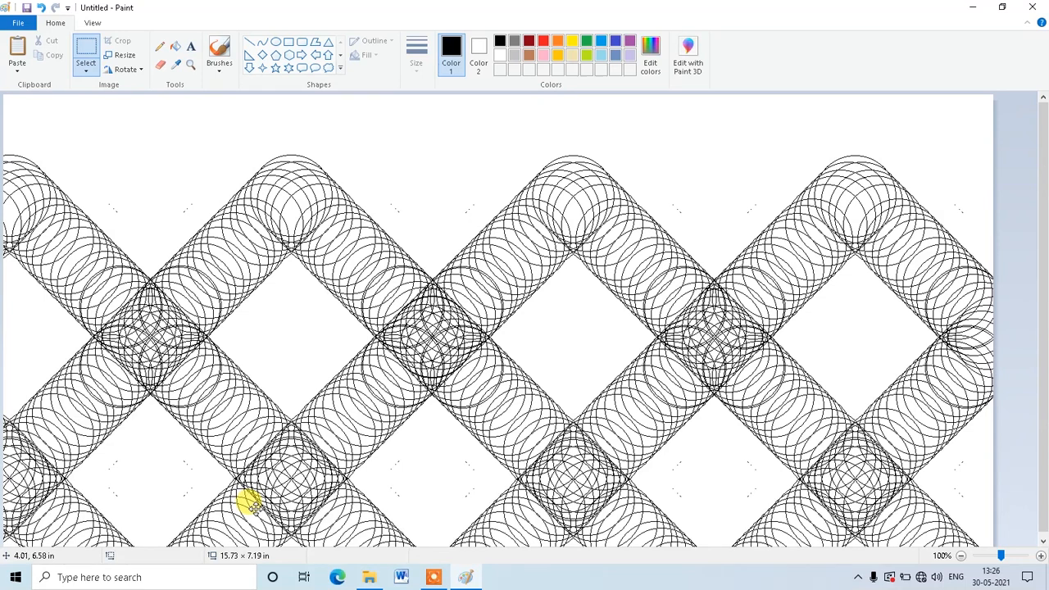
pyautogui.moveTo(251, 506)
pyautogui.mouseDown()
pyautogui.moveTo(246, 518)
pyautogui.moveTo(263, 514)
pyautogui.moveTo(253, 517)
pyautogui.moveTo(247, 498)
pyautogui.mouseUp()
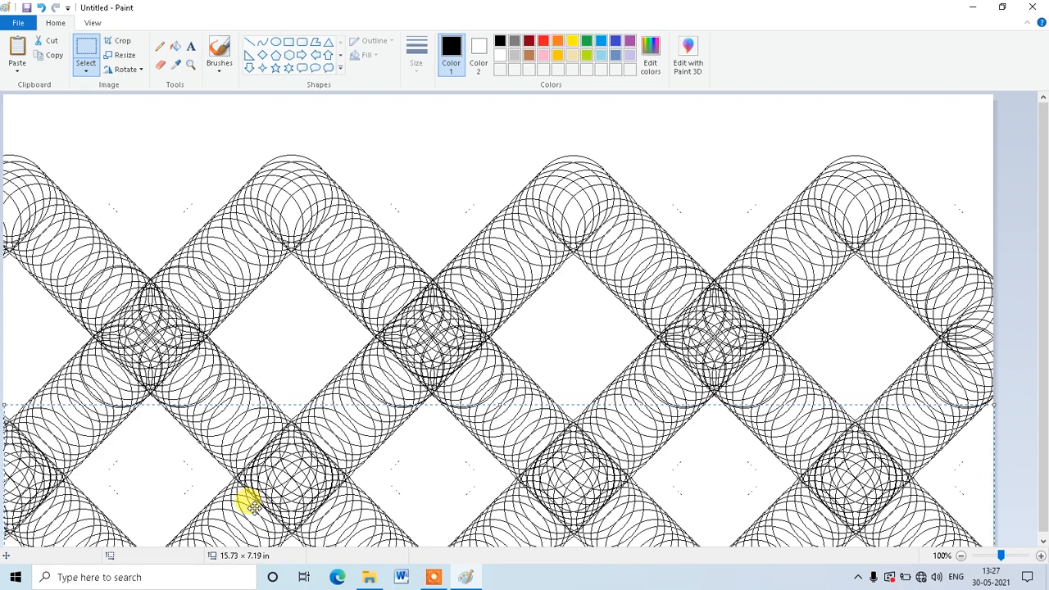
pyautogui.hotkey('ctrl', 'v')
pyautogui.moveTo(213, 381); pyautogui.dragTo(218, 127)
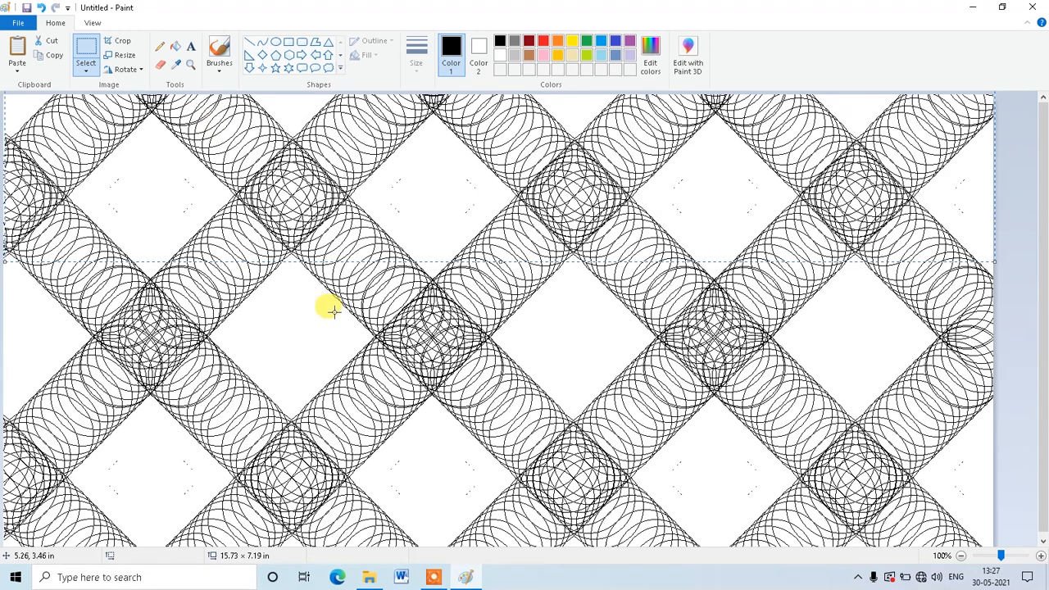